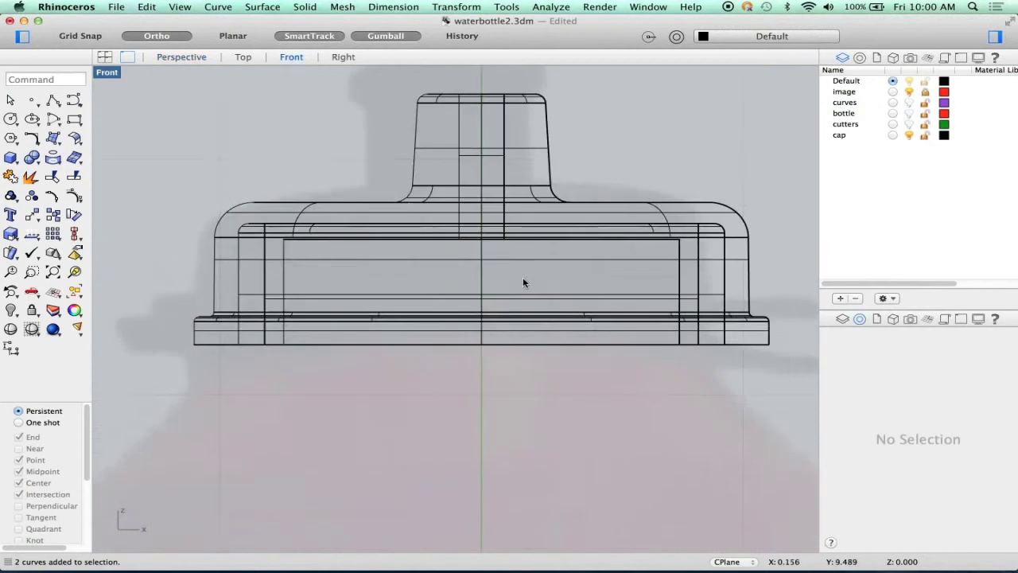
- Draw a narrow upright box about 0.12 wide and 0.62 tall, centred on the cap's axis in the Front view, with height equal to width
scroll(523, 280, "up", 2)
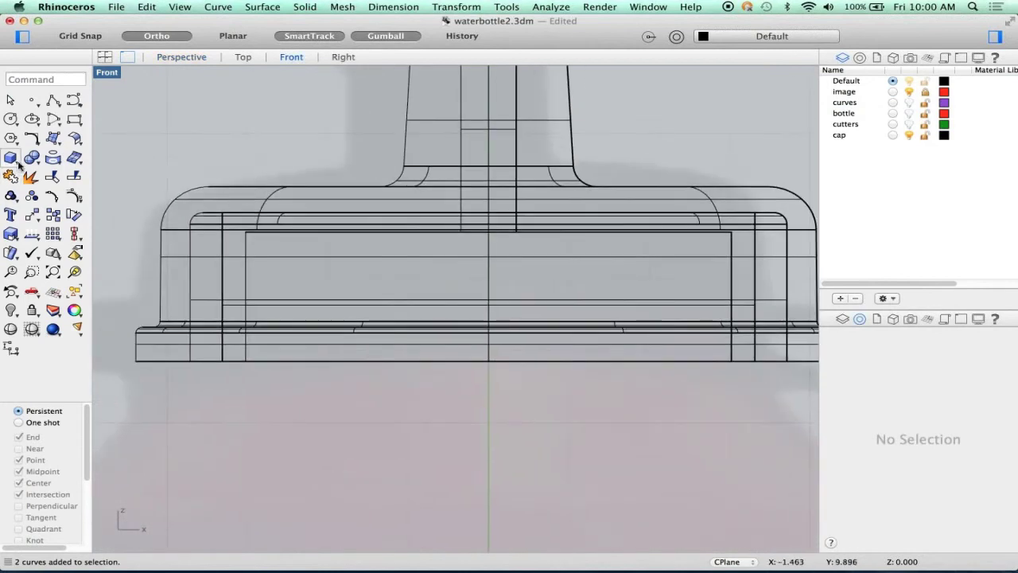
left_click(18, 162)
mouse_move(59, 172)
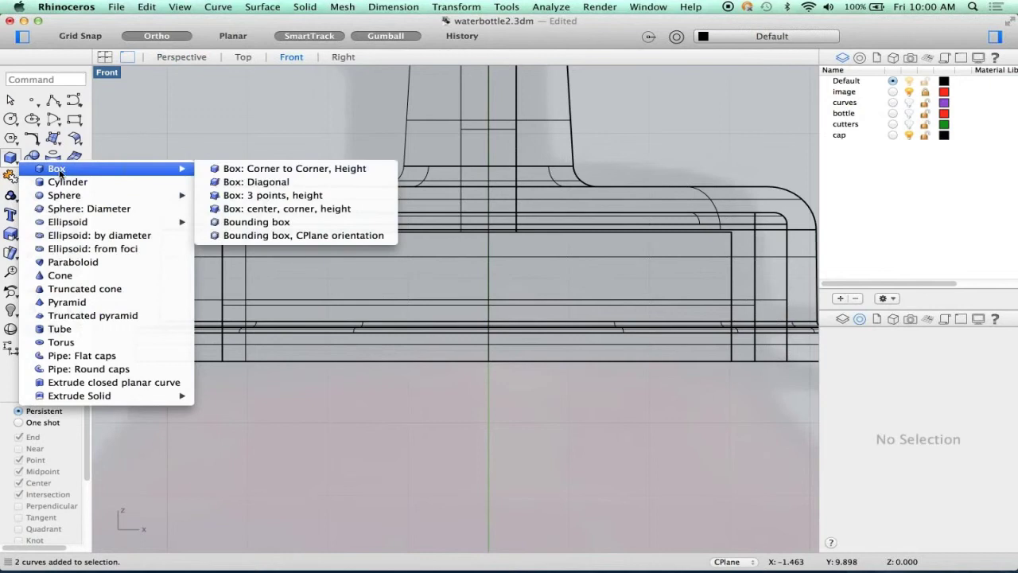
left_click(273, 208)
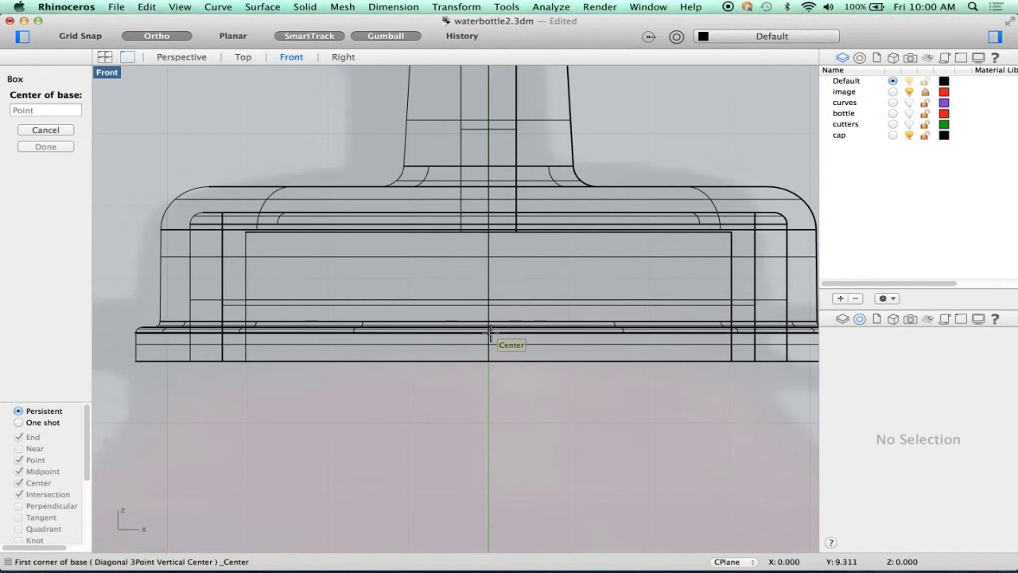
left_click(490, 333)
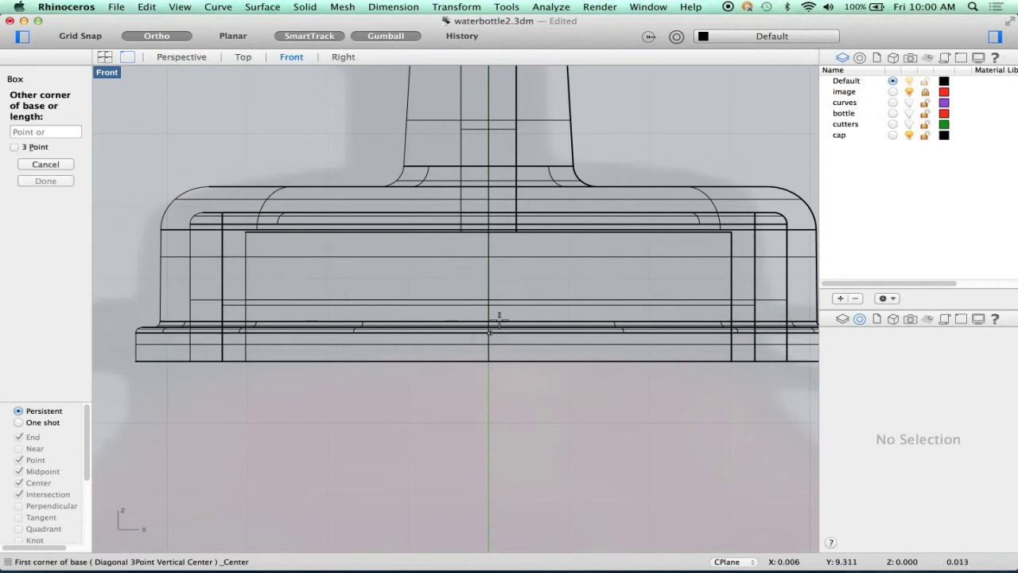
left_click(507, 243)
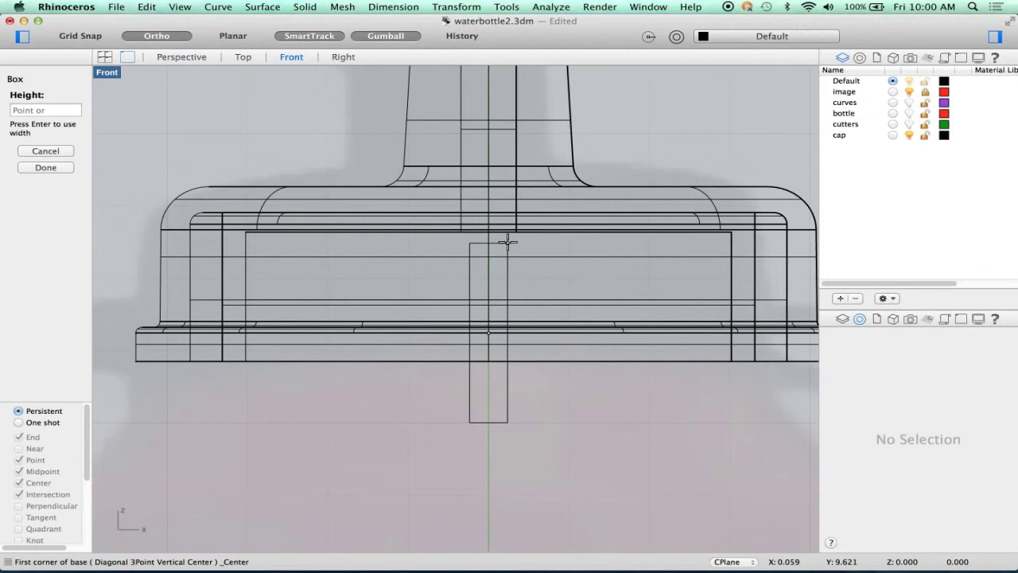
key("Return")
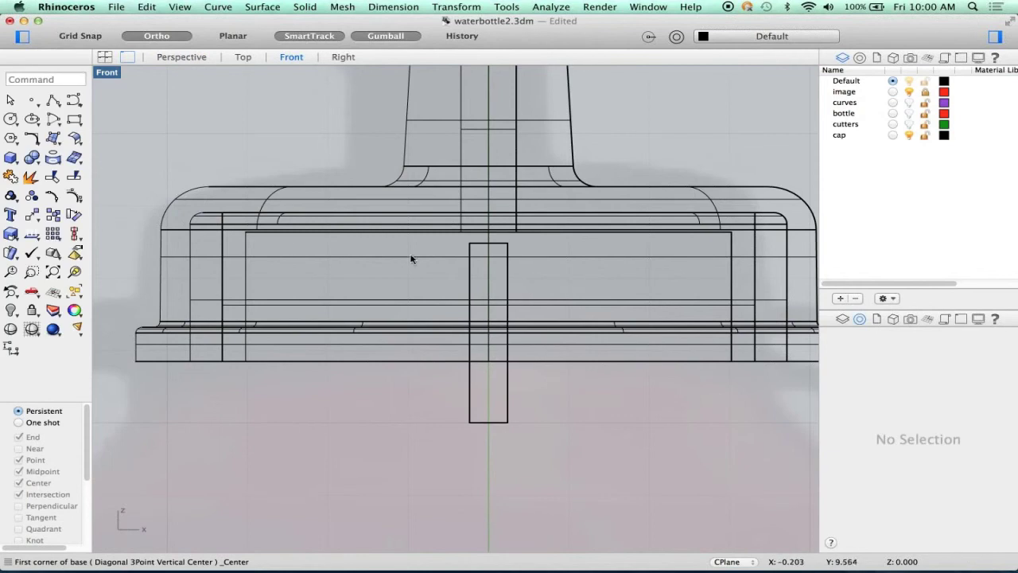
- Move the box out from the cap's centre to the outer wall above the rim in the Perspective view
left_click(188, 58)
mouse_move(435, 345)
right_mouse_down()
mouse_move(424, 343)
mouse_move(475, 291)
mouse_move(455, 321)
right_mouse_up()
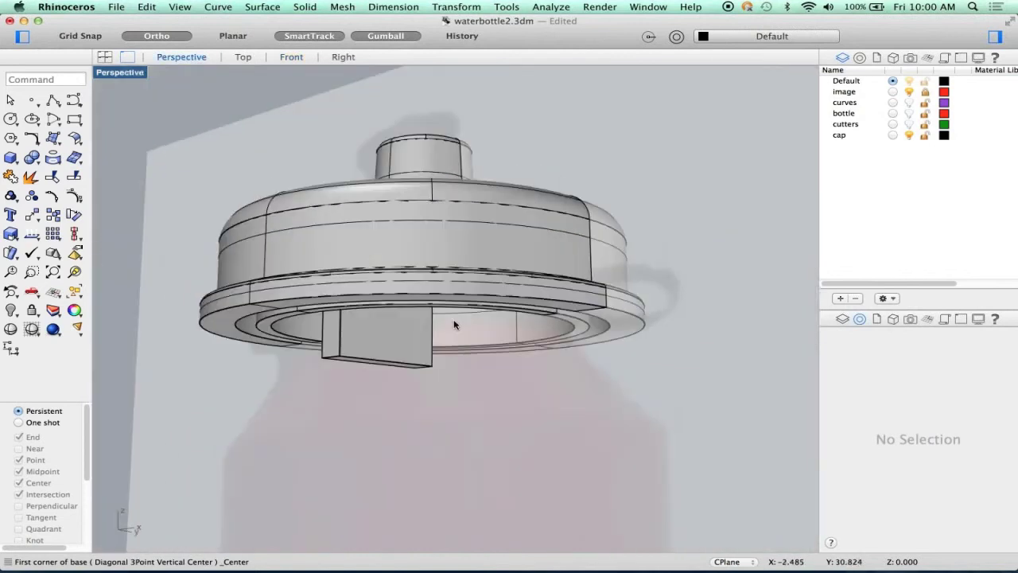
left_click(409, 360)
mouse_move(405, 368)
right_mouse_down()
mouse_move(398, 373)
mouse_move(396, 359)
right_mouse_up()
left_click_drag(417, 298, 298, 311)
mouse_move(350, 445)
right_mouse_down()
mouse_move(322, 387)
mouse_move(348, 413)
mouse_move(353, 448)
right_mouse_up()
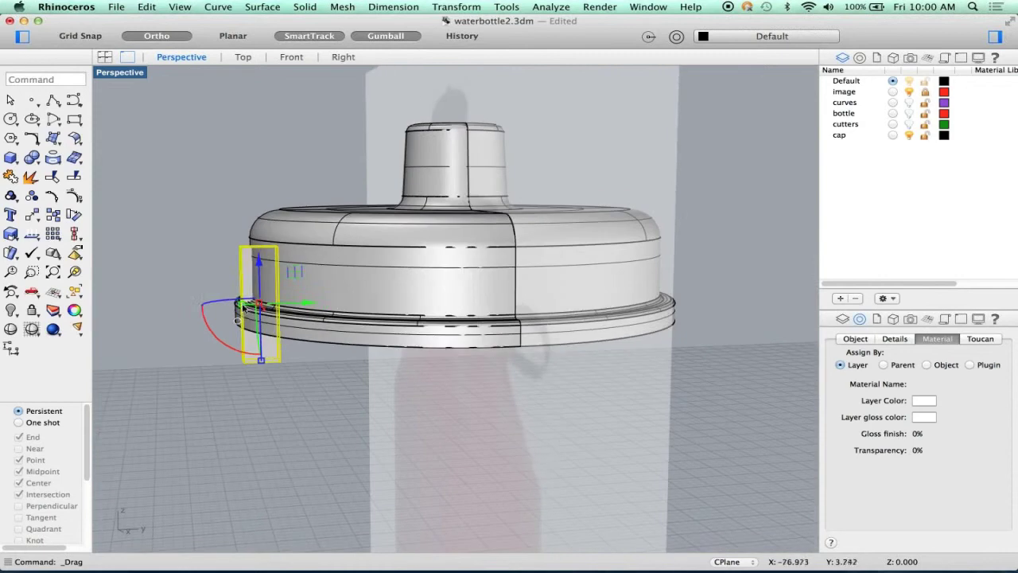
- Scale the box thinner in the Y direction and shift it slightly toward the cap's side wall
left_click_drag(242, 305, 253, 307)
scroll(264, 307, "up", 1)
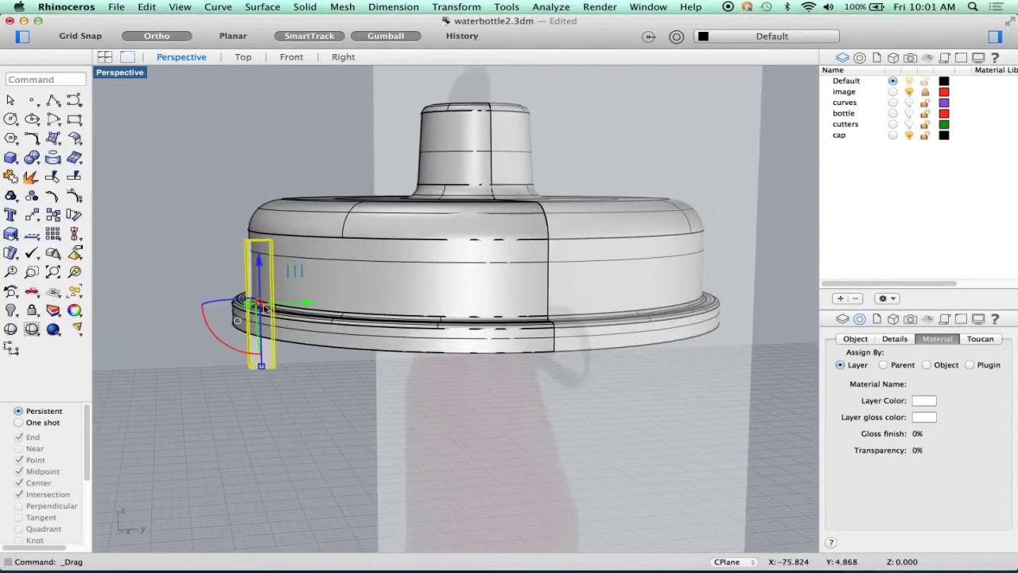
right_click_drag(264, 309, 287, 310)
left_click_drag(287, 310, 291, 312)
- Shorten the box vertically and reposition it so it stands on the rim ledge against the side wall
left_click_drag(253, 399, 253, 269)
scroll(241, 300, "up", 5)
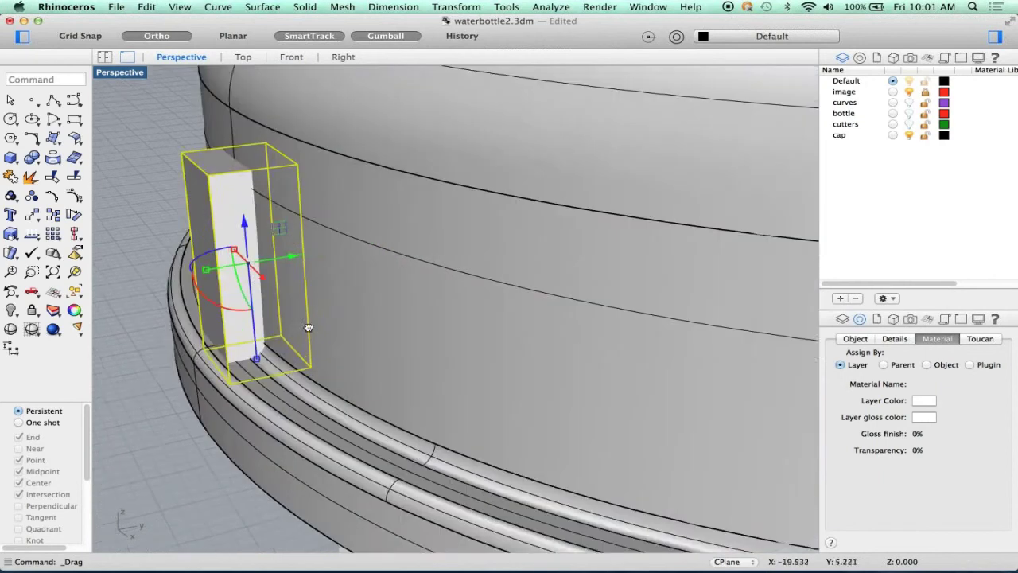
mouse_move(299, 239)
left_mouse_down()
mouse_move(298, 217)
mouse_move(301, 230)
left_mouse_up()
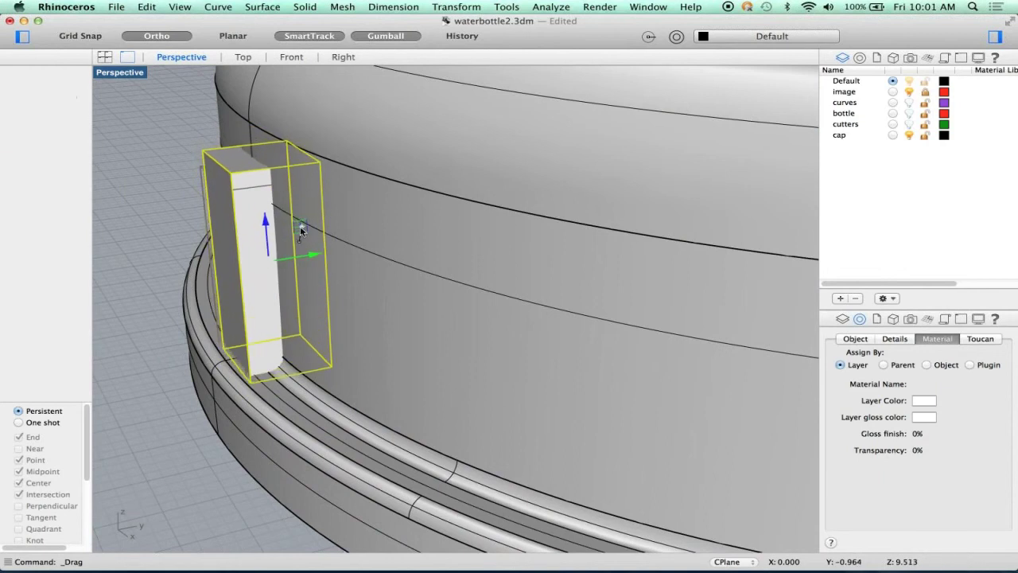
left_click(169, 213)
- Scale the box slightly narrower in the X direction
right_click_drag(208, 217, 384, 229)
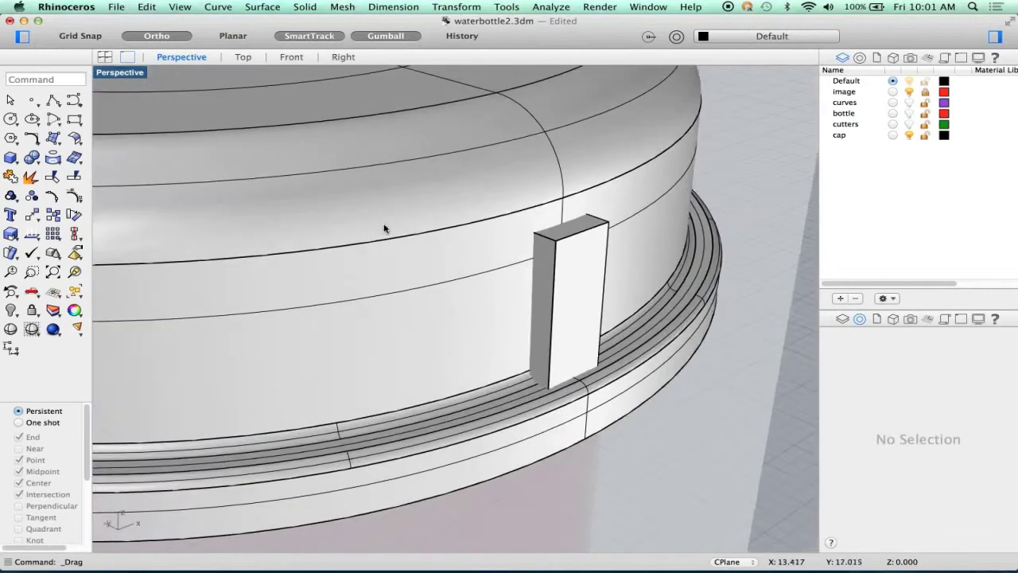
scroll(402, 240, "down", 3)
right_click_drag(508, 262, 487, 309)
left_click(487, 309)
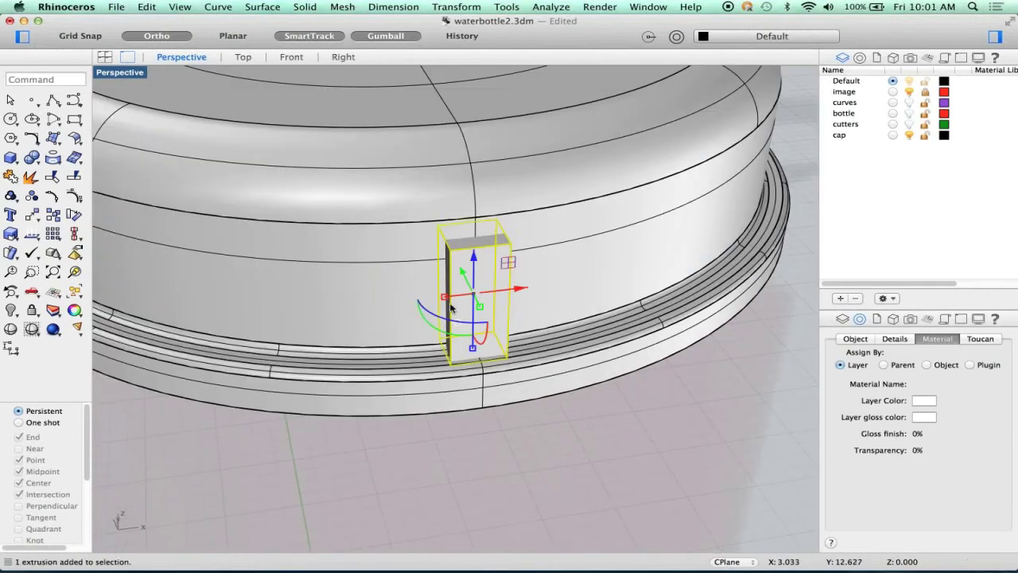
left_click_drag(447, 299, 451, 302)
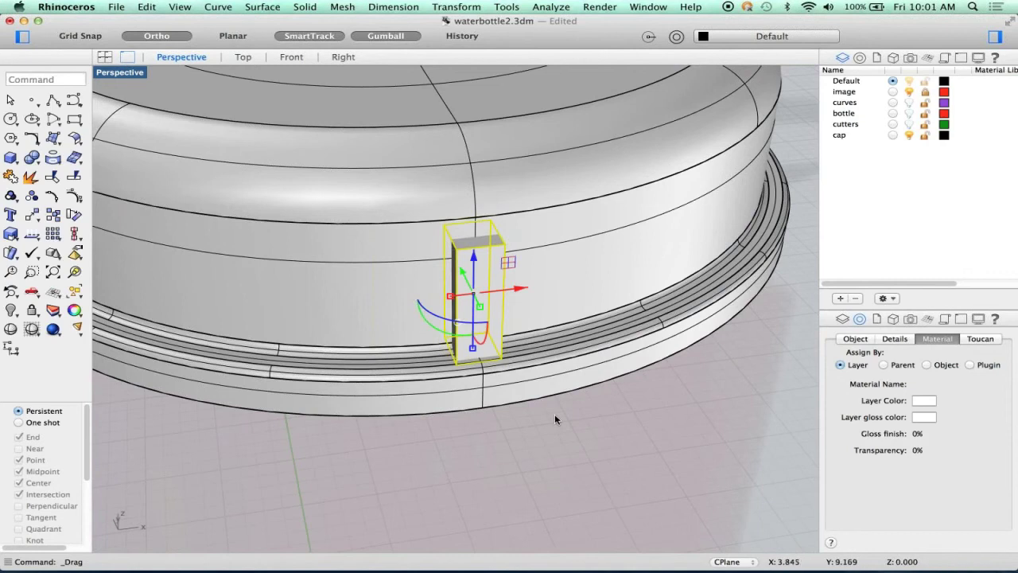
- Invert the selection and hide the cap so only the box stays in view
type("Invert")
key("Return")
type("hide")
key("Return")
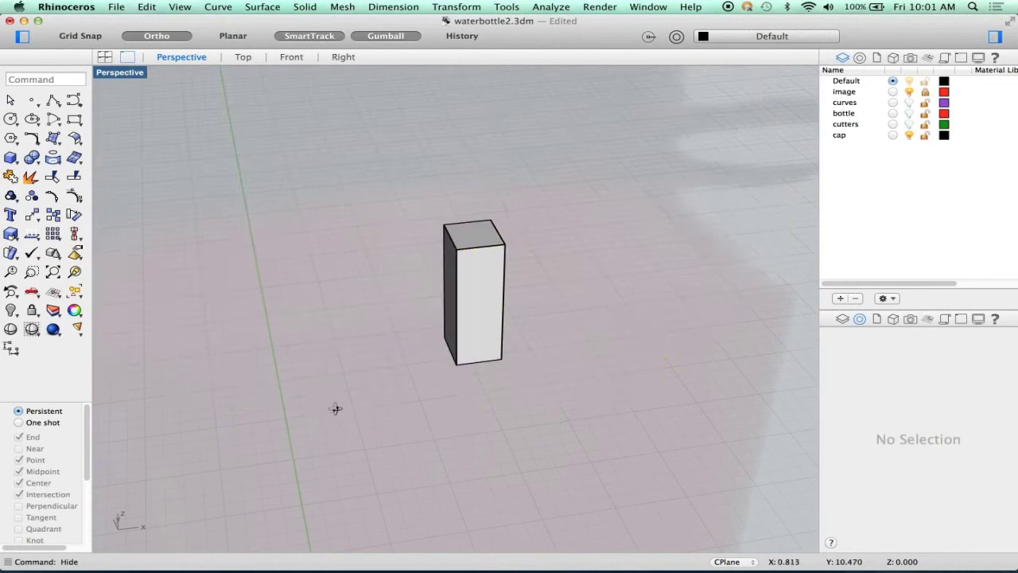
- Fillet all edges of the box with a radius of 0.02
right_click_drag(335, 408, 478, 338)
scroll(575, 275, "up", 3)
right_click_drag(559, 293, 335, 191, "shift")
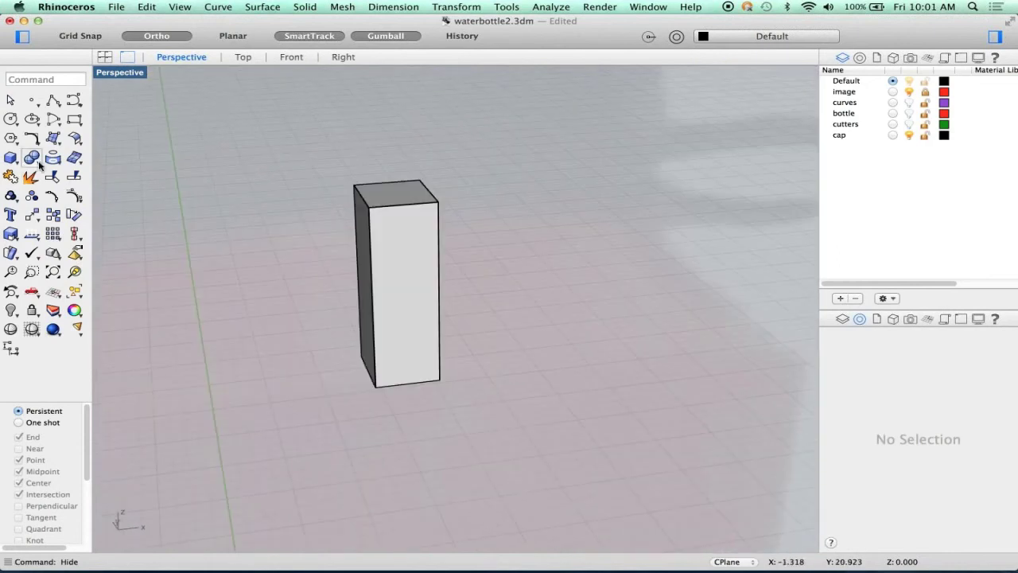
left_click(38, 163)
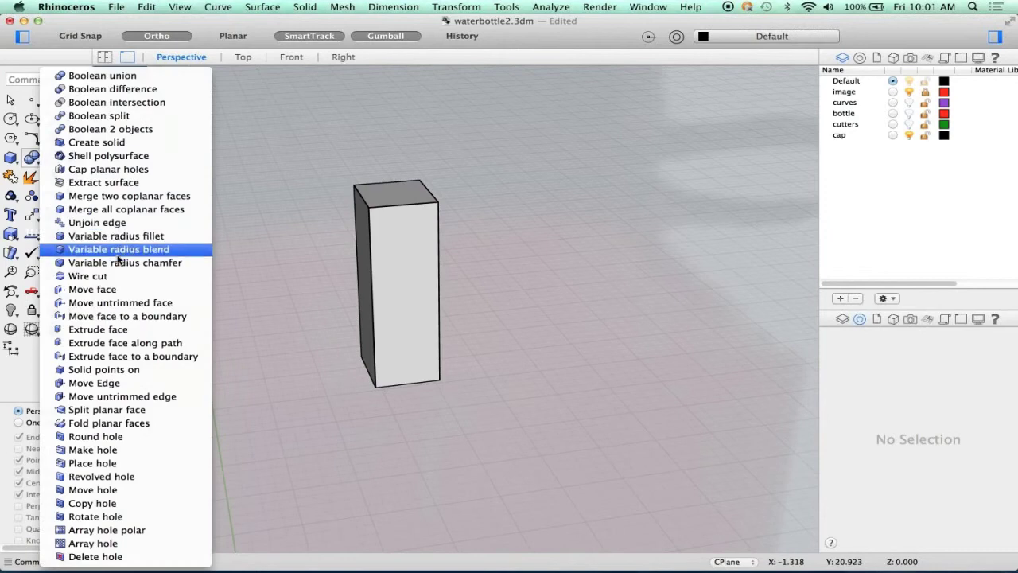
key("Return")
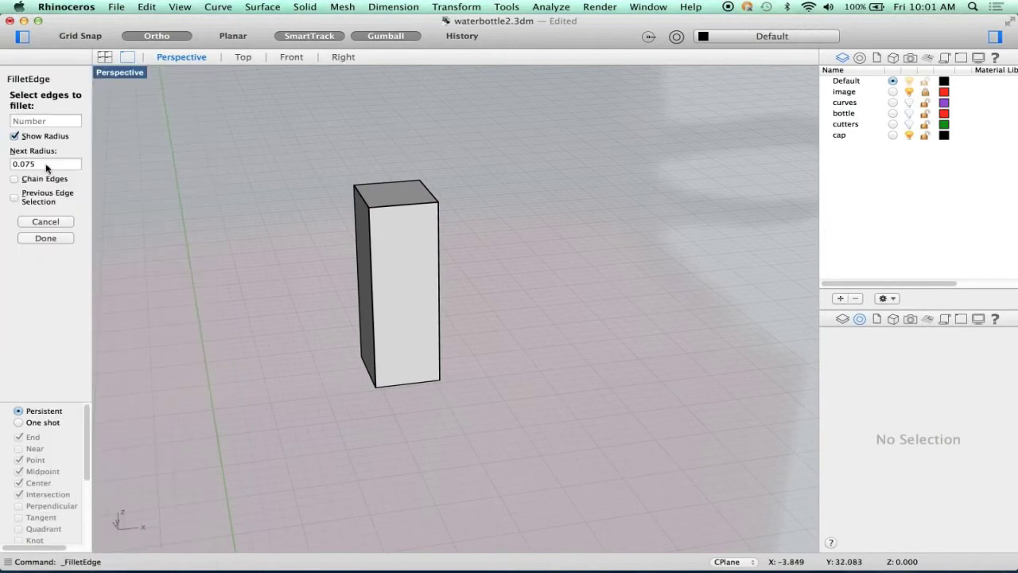
left_click(46, 165)
type(".02")
key("Return")
left_click_drag(306, 144, 634, 521)
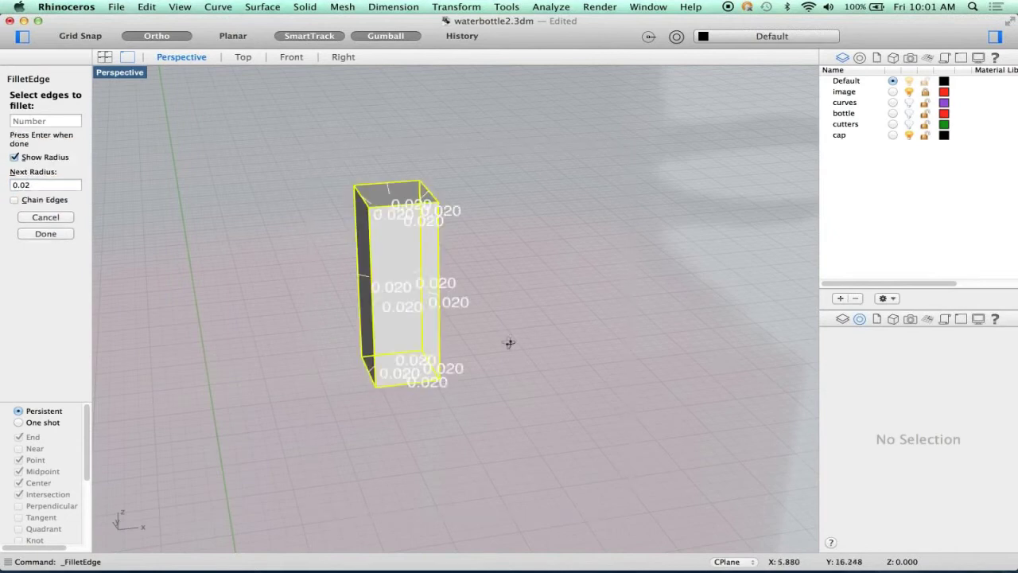
key("Return")
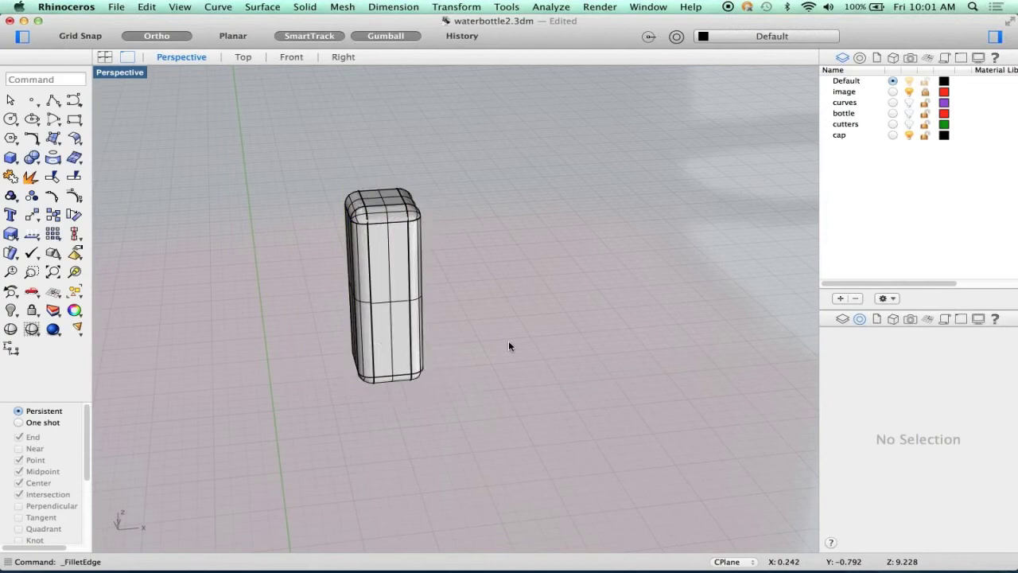
right_click_drag(508, 345, 573, 350)
scroll(411, 229, "up", 5)
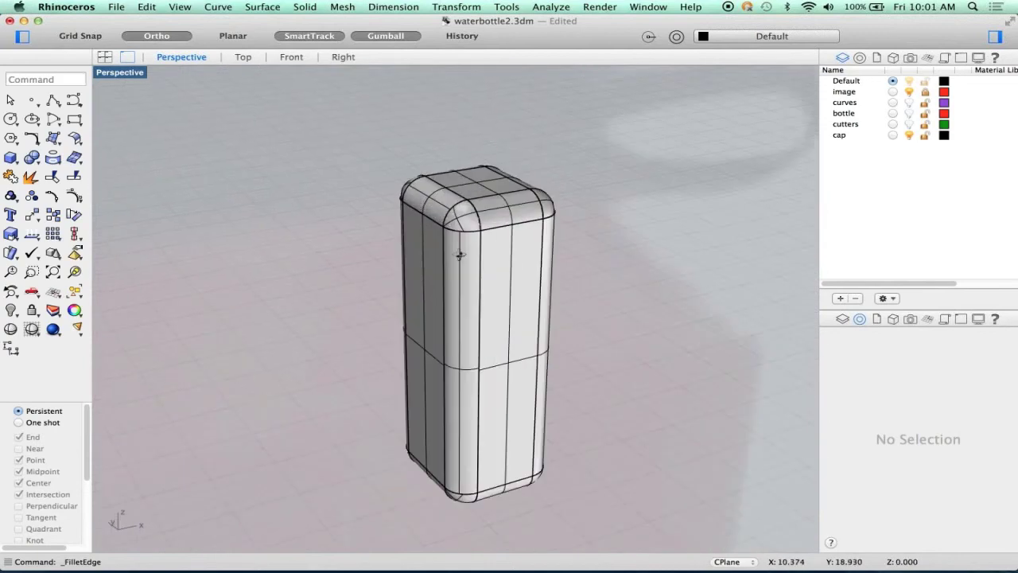
right_click_drag(459, 255, 445, 295)
scroll(454, 260, "down", 4)
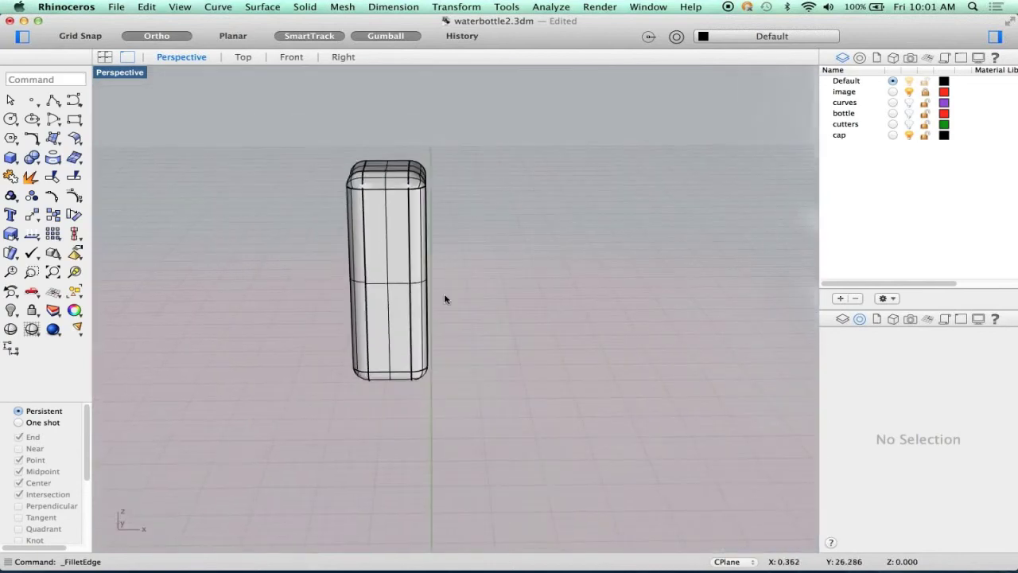
- Show the hidden cap and lower the rounded box slightly so its base sinks into the rim ledge
type("Show")
key("Return")
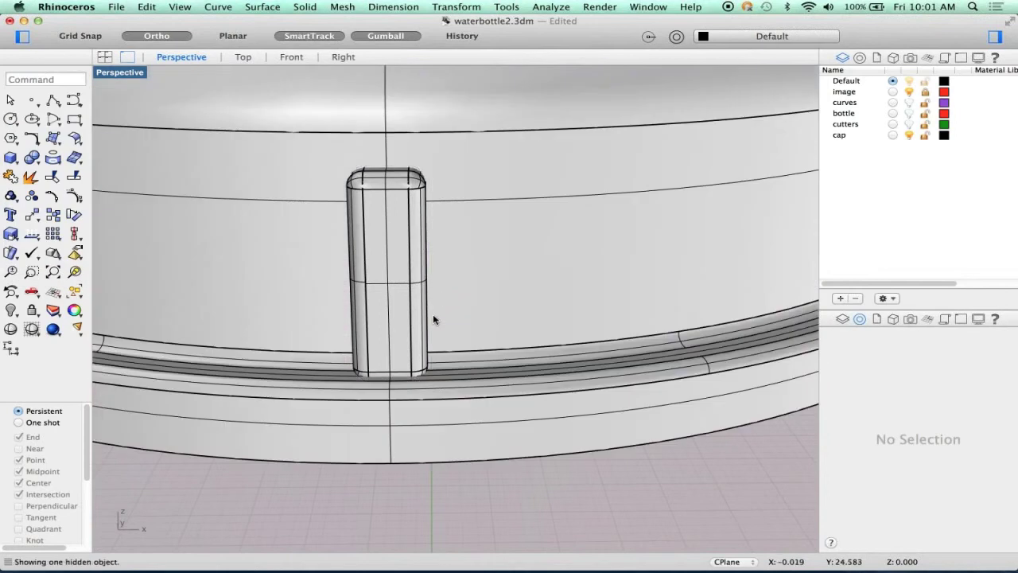
right_click_drag(433, 316, 582, 288, "ctrl")
scroll(580, 286, "up", 2)
left_click(575, 268)
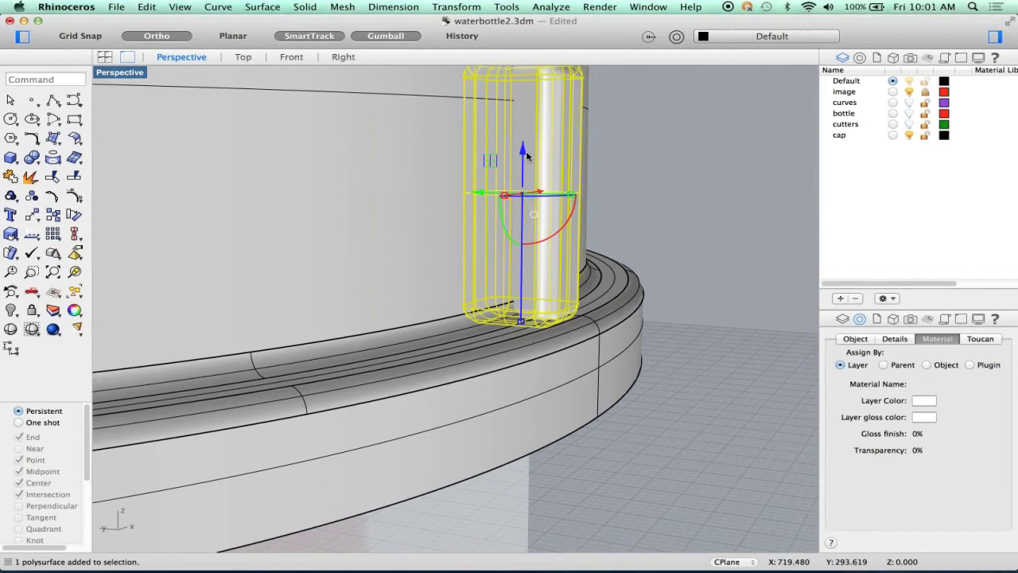
left_click_drag(524, 154, 526, 161)
left_click(662, 216)
scroll(613, 209, "down", 2)
right_click_drag(613, 209, 425, 358)
type("to")
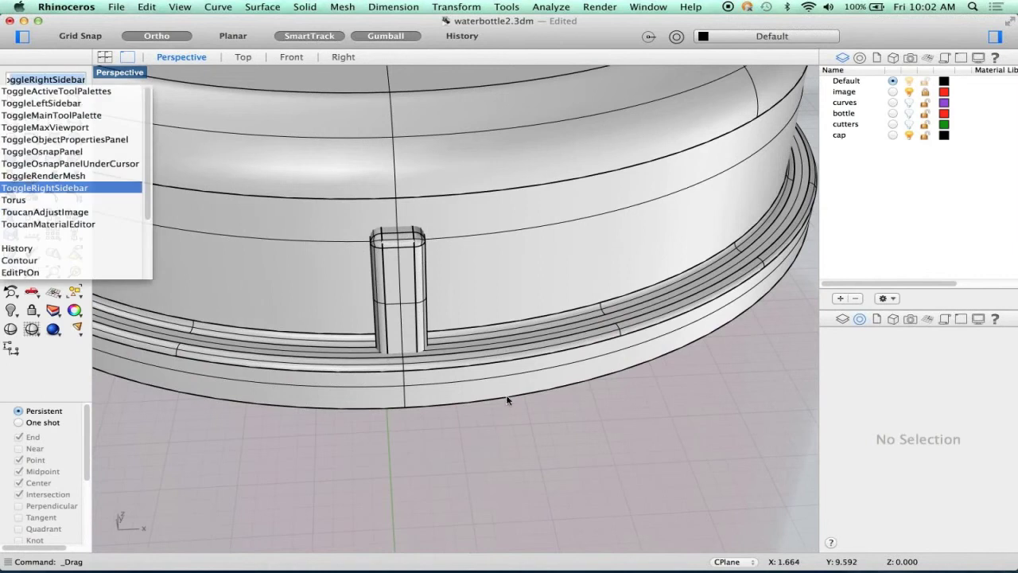
key("Escape")
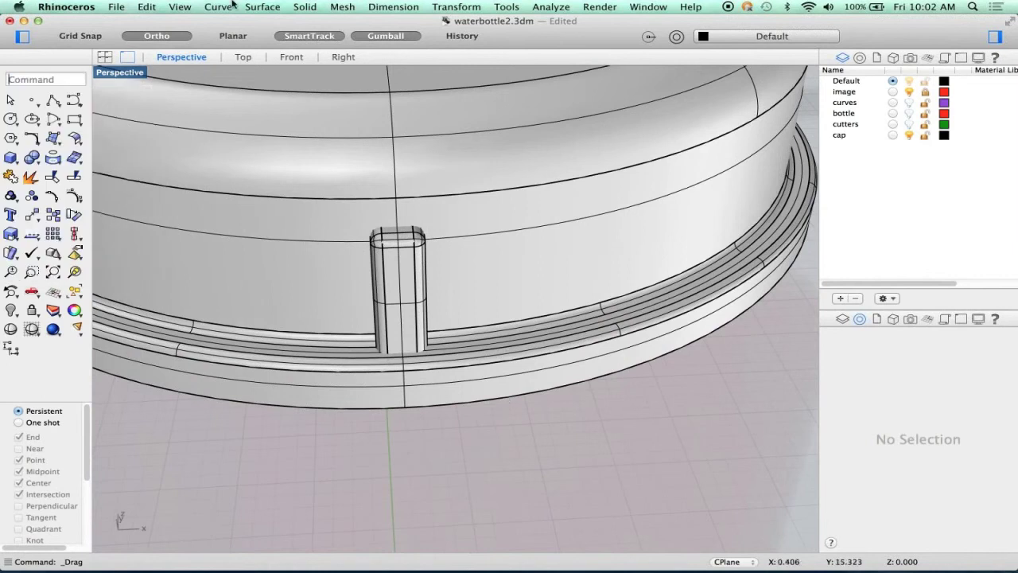
- Set up a polar array of the rounded box around the origin in the Top view with 22 items over 360 degrees
left_click(241, 58)
scroll(447, 390, "up", 5)
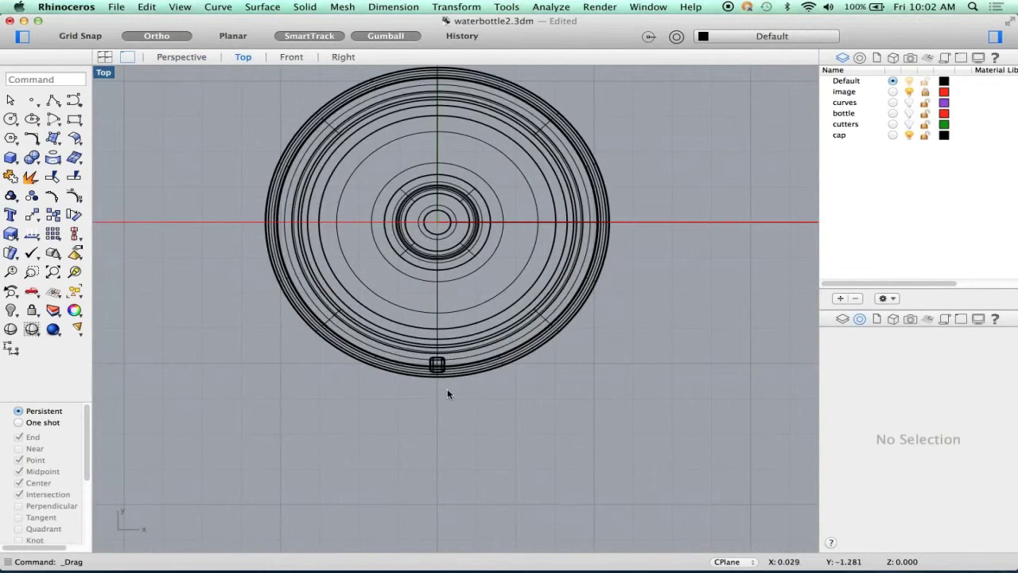
scroll(447, 393, "up", 4)
left_click_drag(398, 409, 535, 246)
scroll(509, 446, "down", 2)
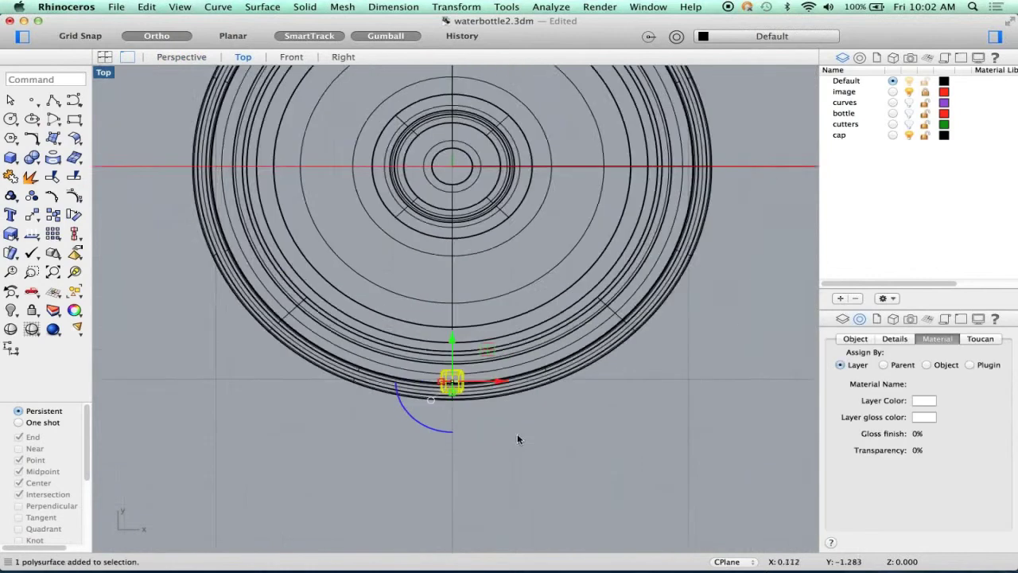
scroll(527, 442, "down", 5)
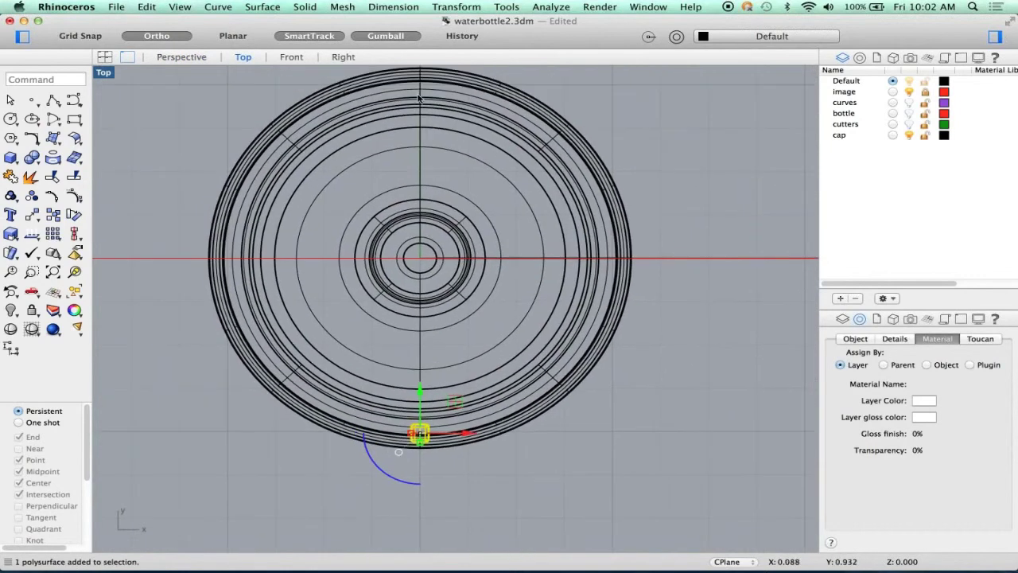
left_click(457, 8)
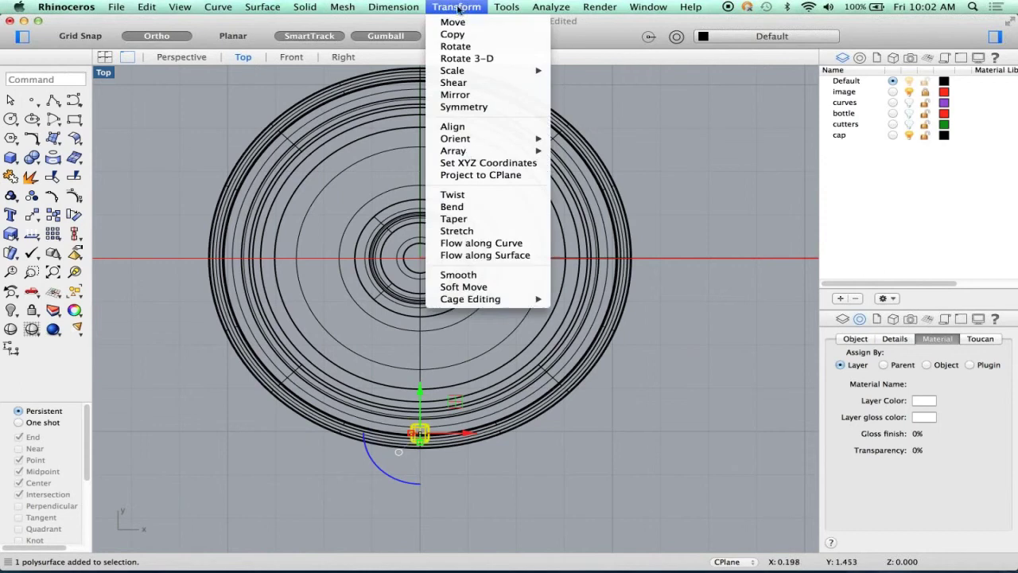
mouse_move(467, 153)
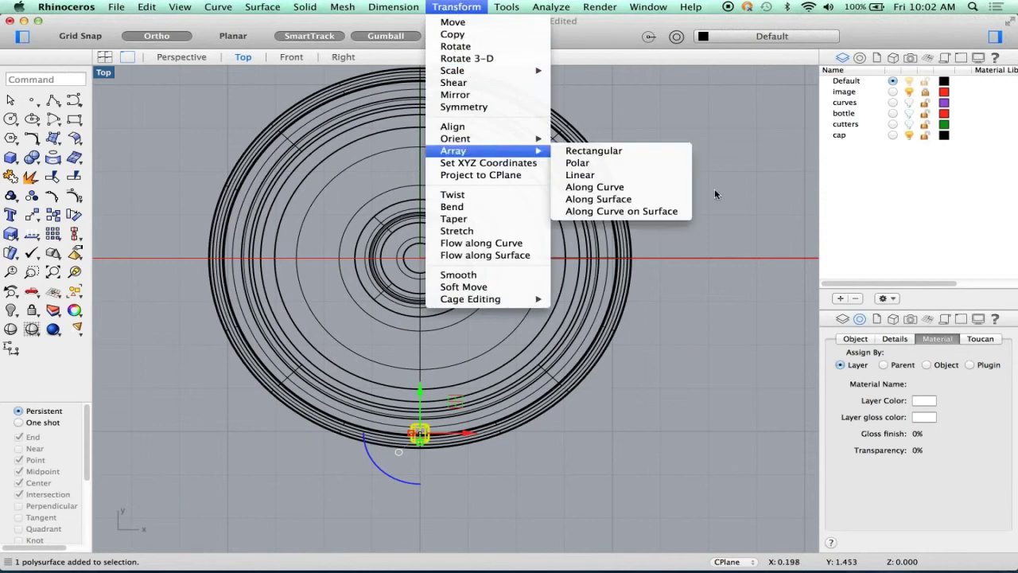
left_click(598, 164)
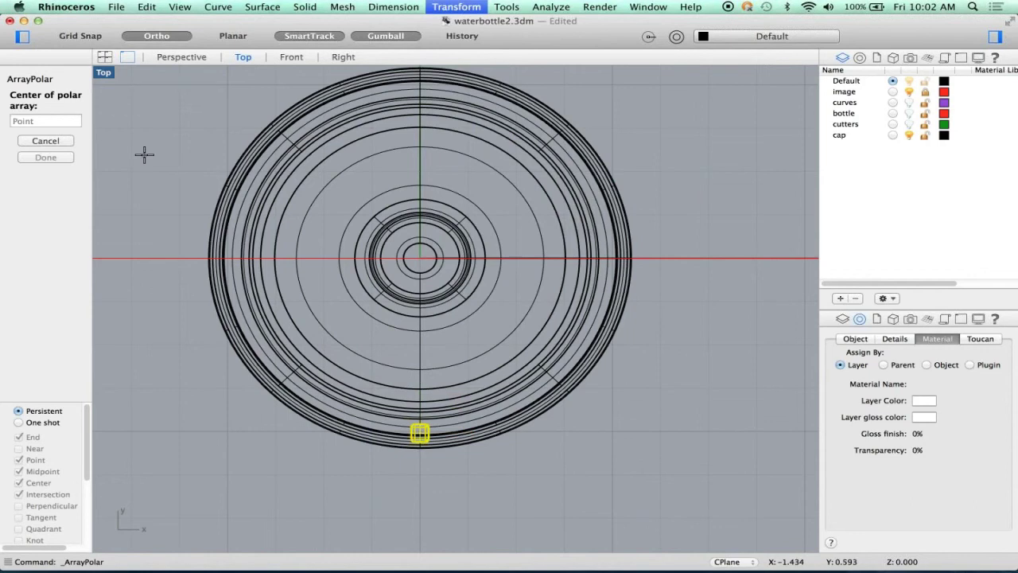
type("0")
key("Return")
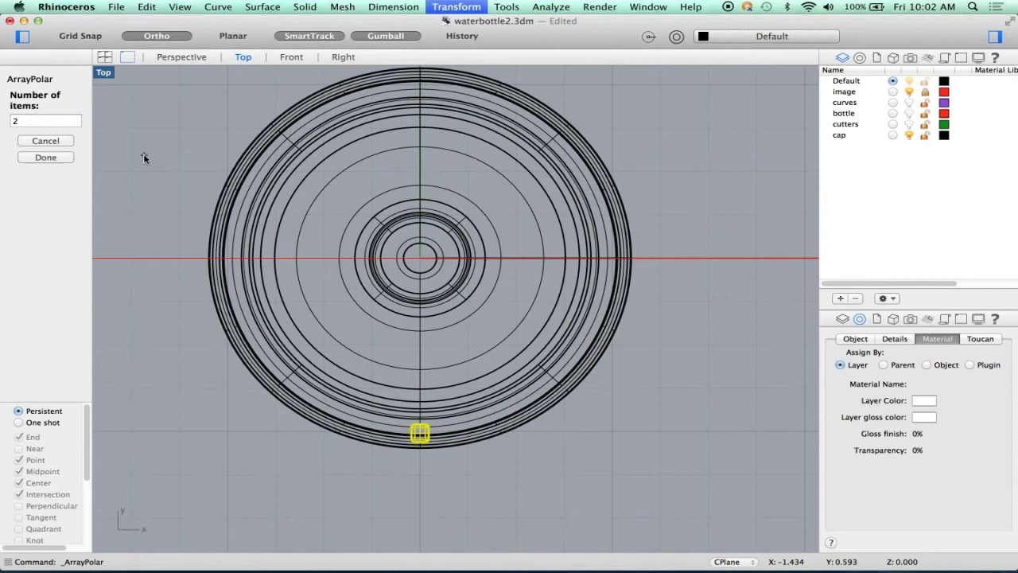
left_click(27, 120)
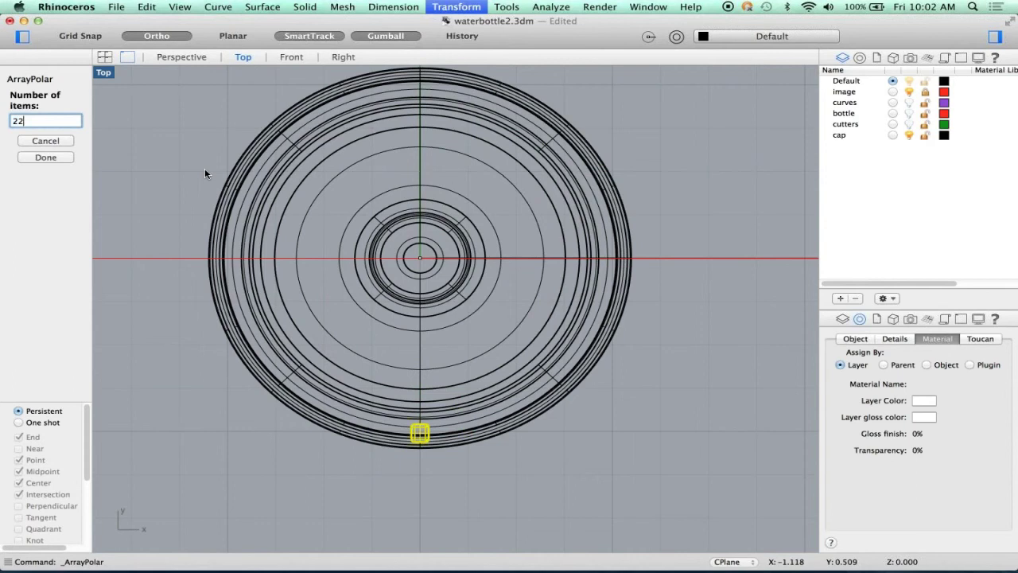
type("22")
key("Return")
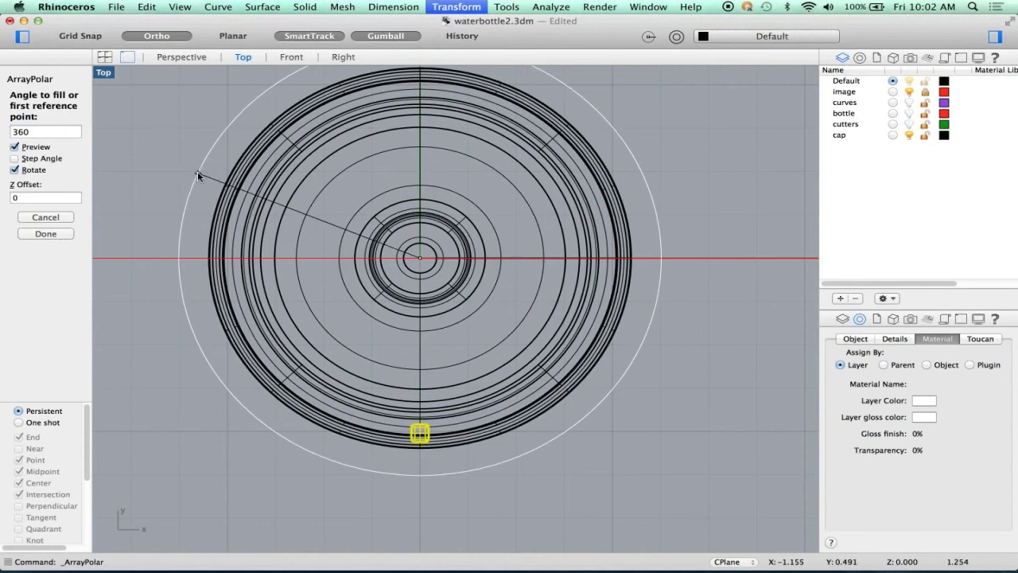
key("Return")
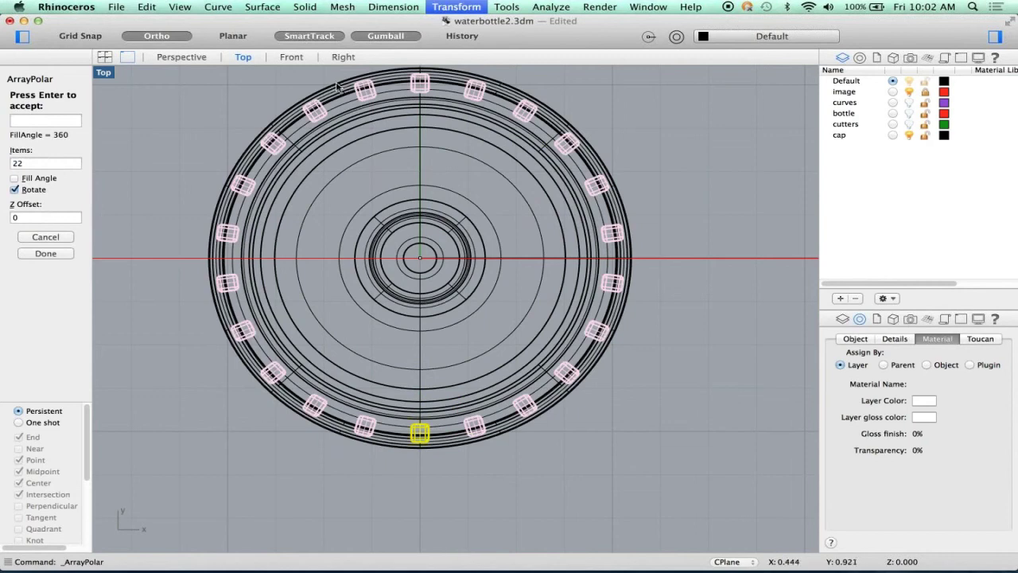
- Preview the polar array with 40 items, settle on 26 items and accept it
double_click(27, 162)
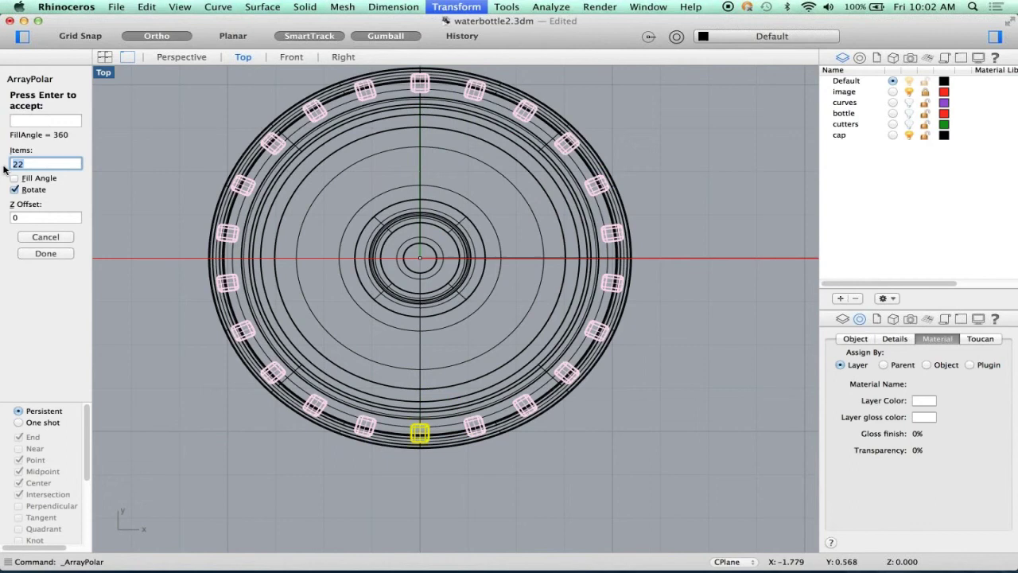
key("Return")
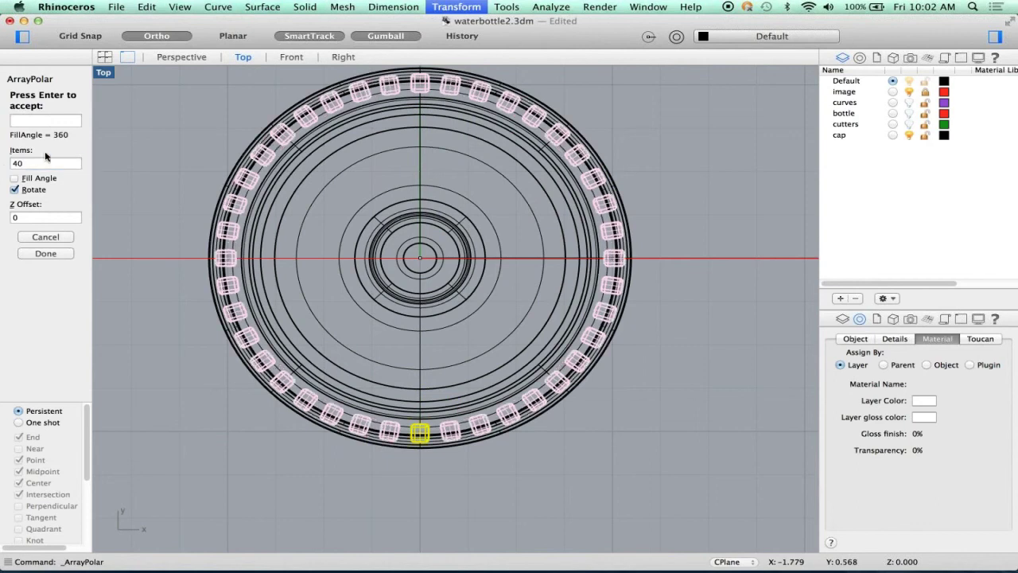
double_click(35, 162)
key("Return")
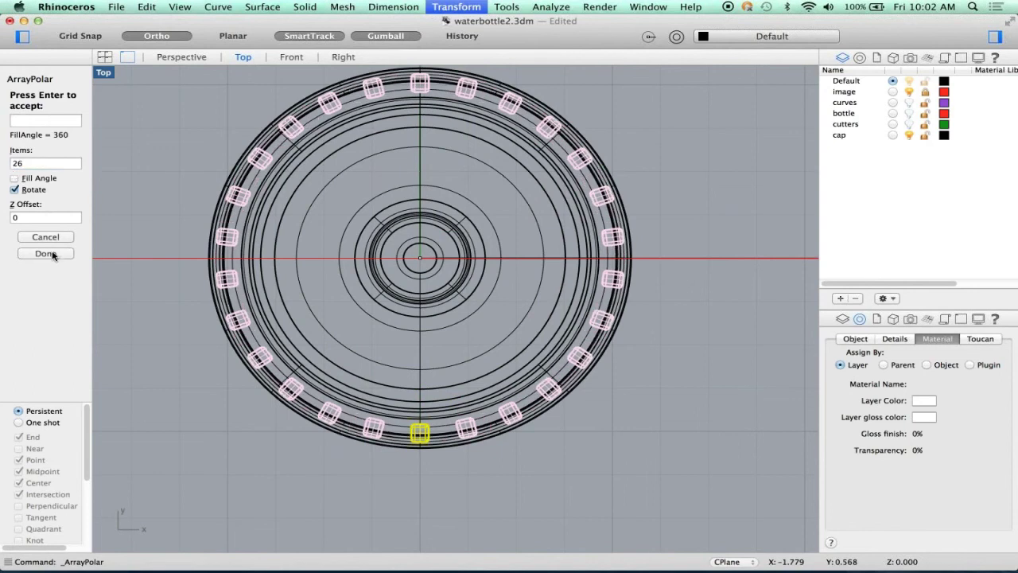
left_click(45, 253)
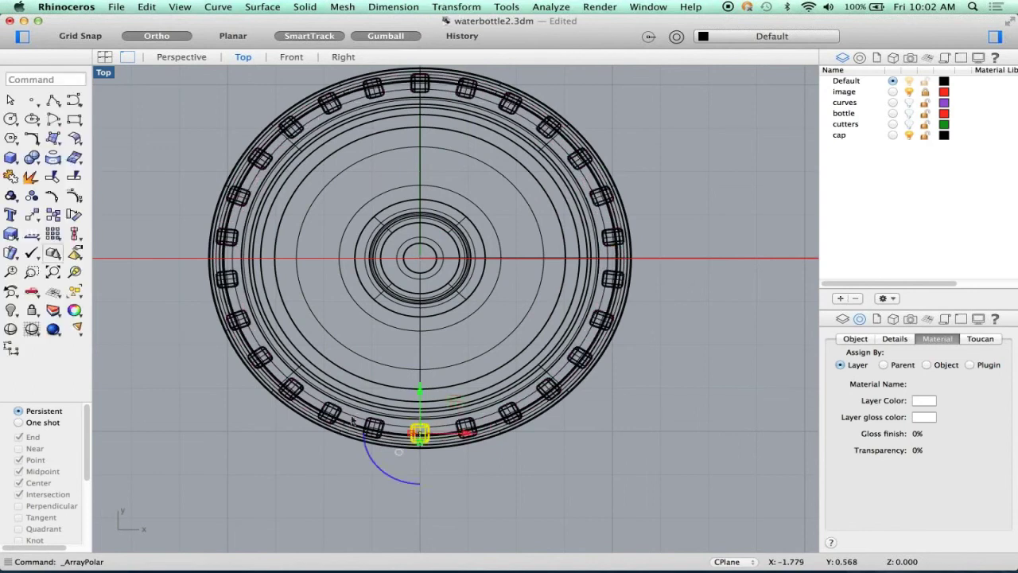
right_click(292, 469)
type("p")
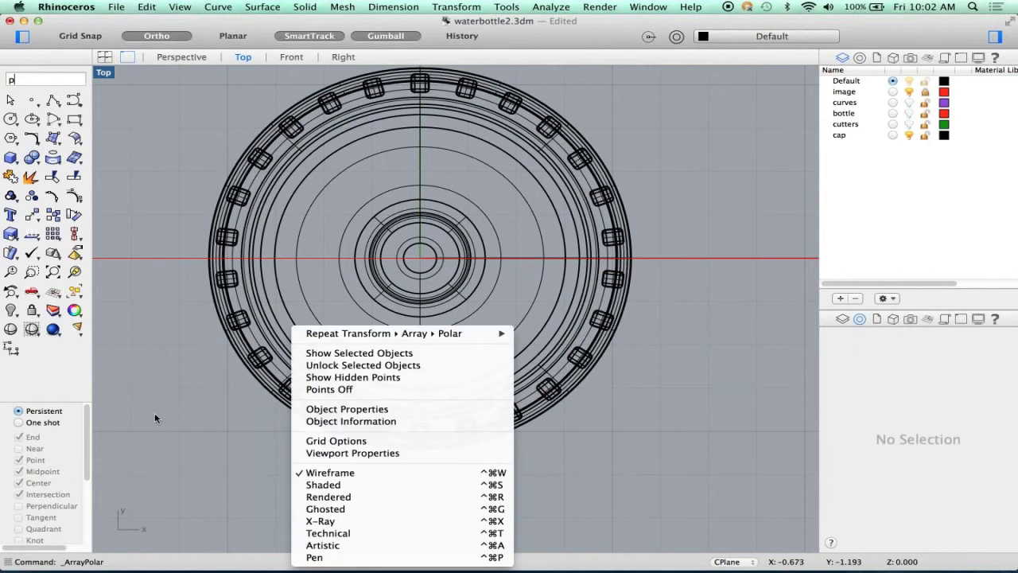
left_click(156, 418)
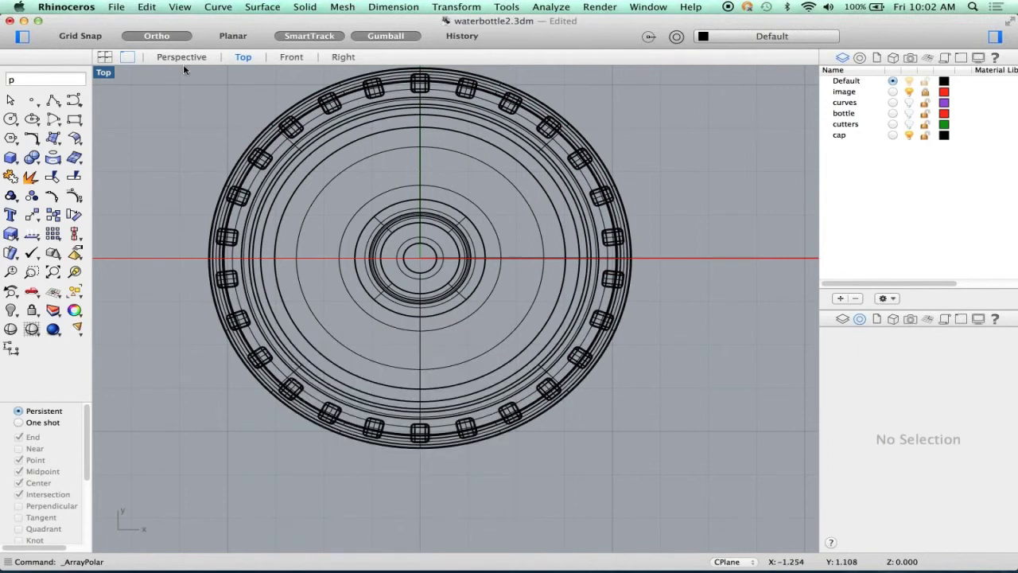
- Boolean union all the arrayed ribs with the cap in the Perspective view
left_click(182, 57)
scroll(390, 388, "down", 5)
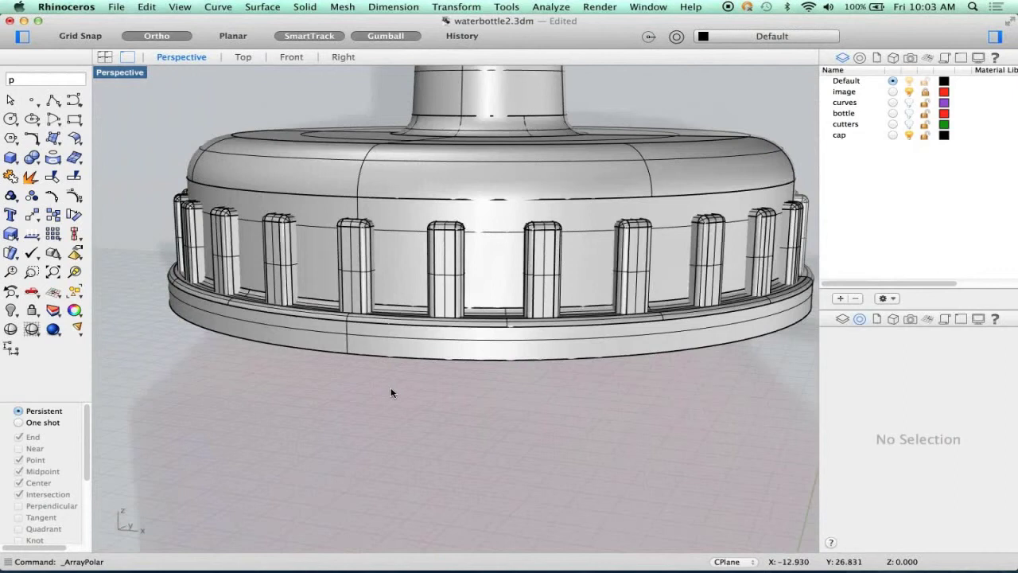
scroll(392, 392, "down", 3)
mouse_move(427, 404)
right_mouse_down()
mouse_move(398, 374)
mouse_move(410, 350)
mouse_move(438, 407)
mouse_move(415, 399)
right_mouse_up()
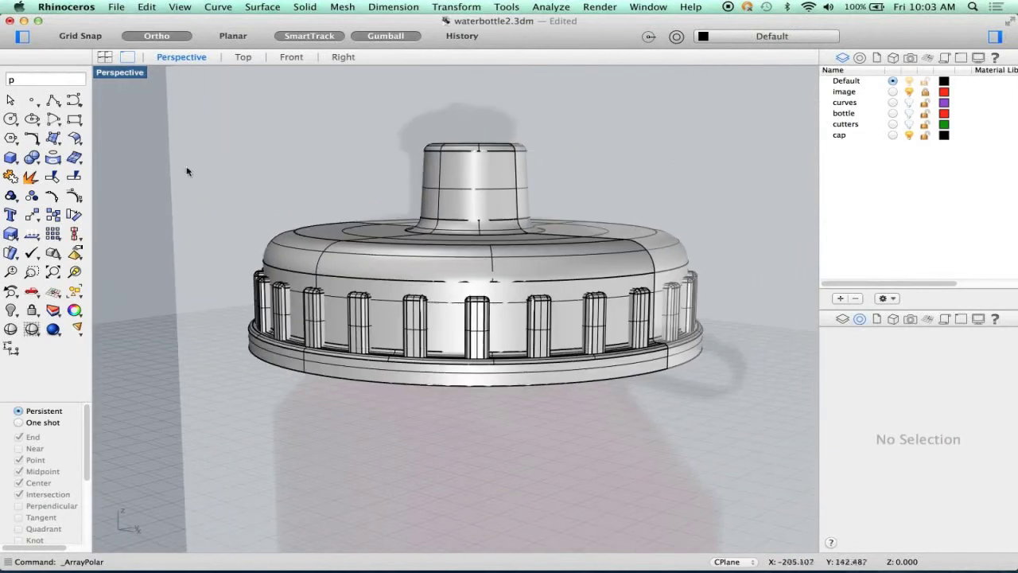
left_click_drag(161, 151, 809, 472)
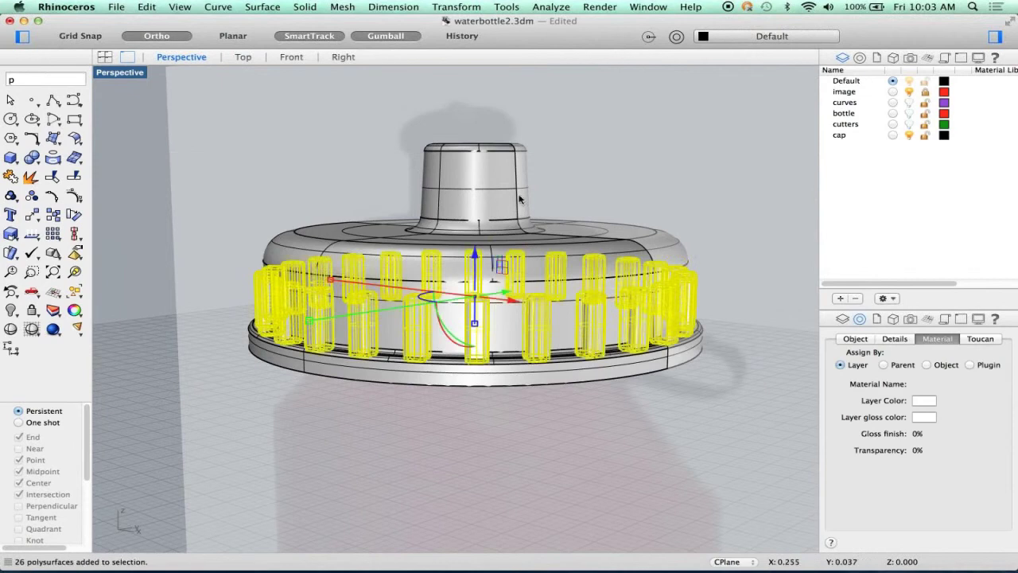
left_click(519, 199, "shift")
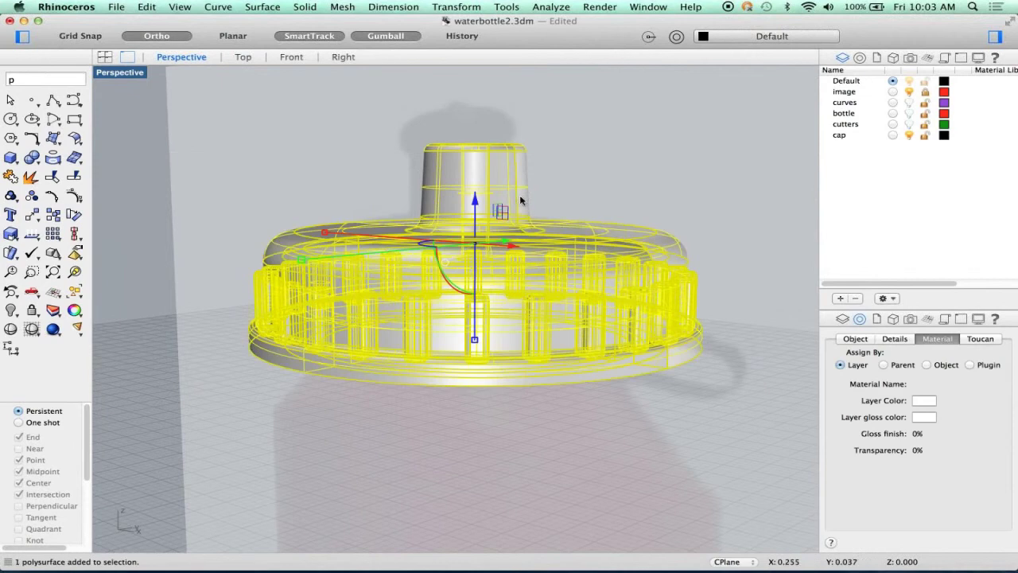
left_click(32, 158)
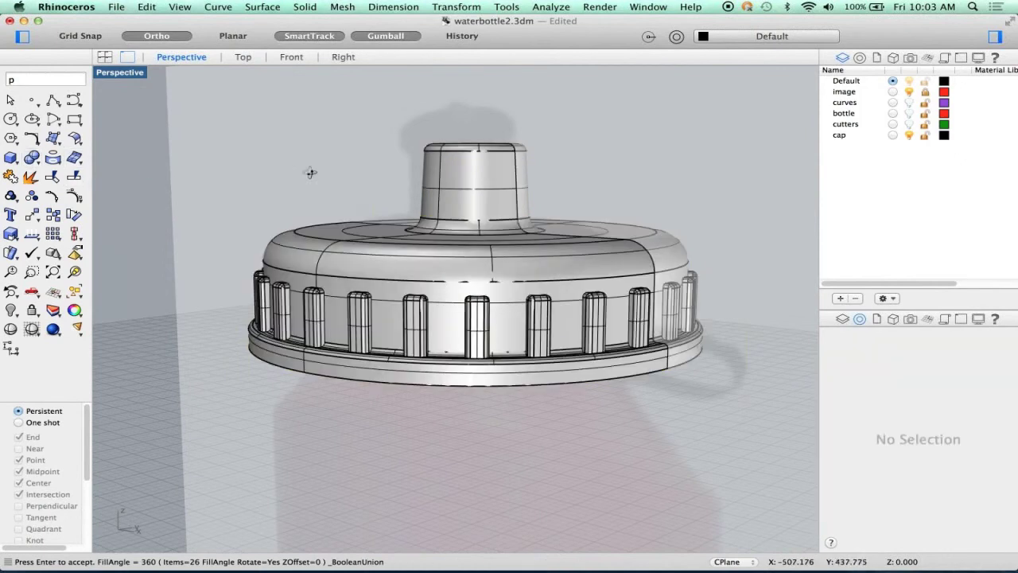
- Select the cap to check that the ribs and cap form a single object, and clear the selection
right_click_drag(311, 173, 478, 318)
left_click(513, 360)
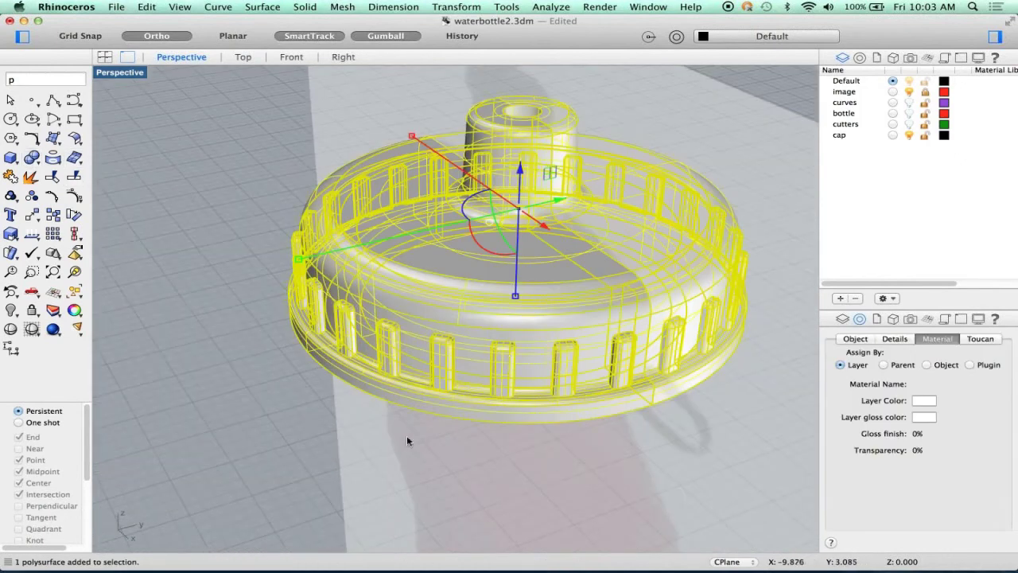
left_click(548, 466)
right_click_drag(573, 473, 426, 425)
- Examine in Wireframe display where the ribs join the cap's side wall and rim
left_click(120, 72)
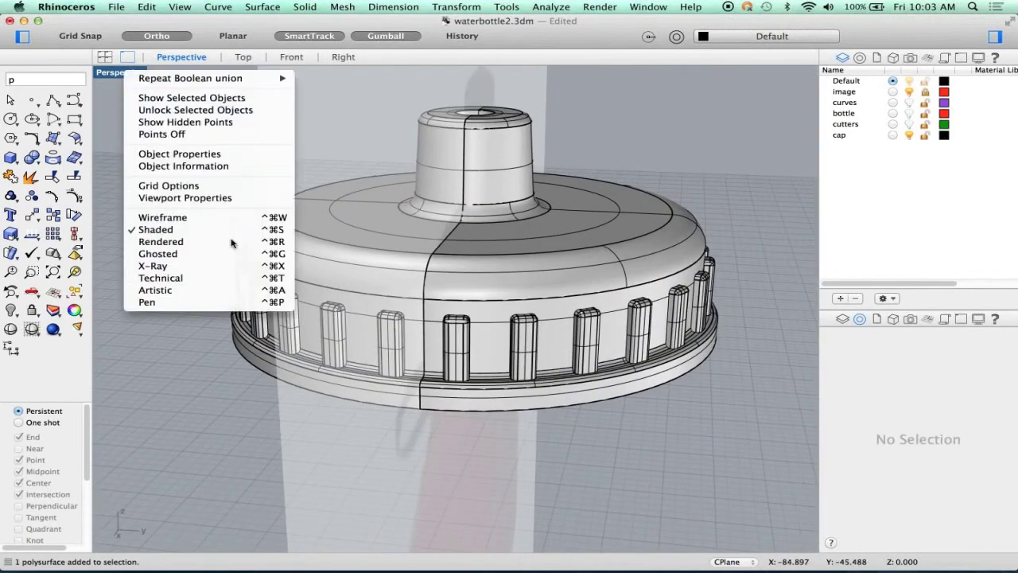
left_click(162, 217)
right_click_drag(262, 302, 324, 355)
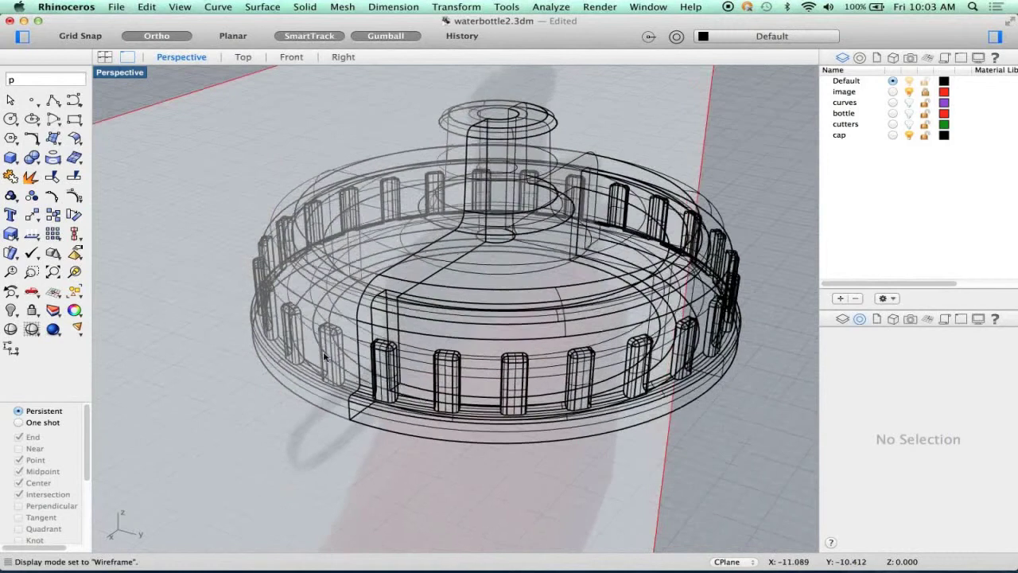
scroll(374, 356, "up", 10)
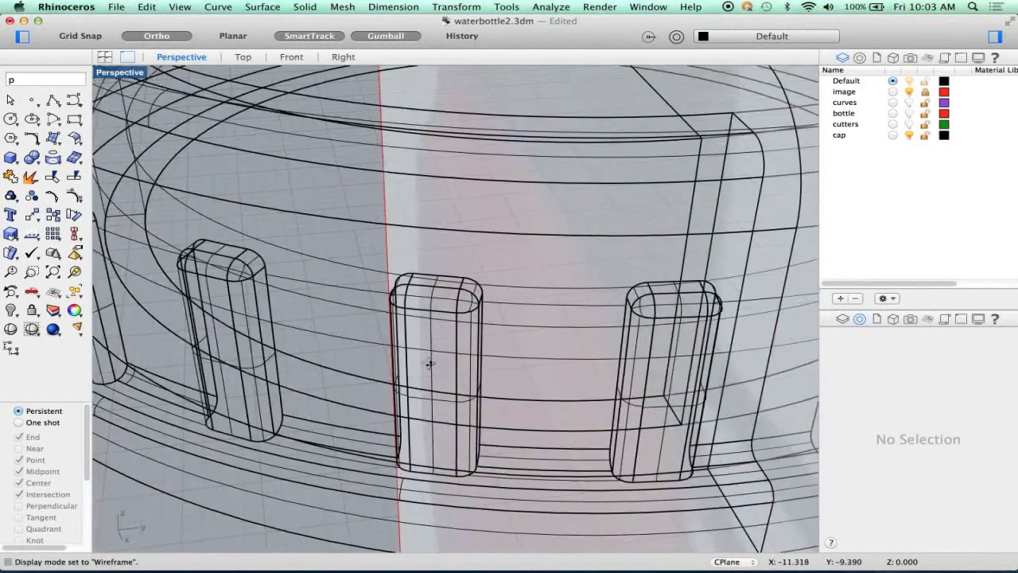
right_click_drag(429, 364, 370, 338)
scroll(438, 363, "down", 7)
left_click(318, 389)
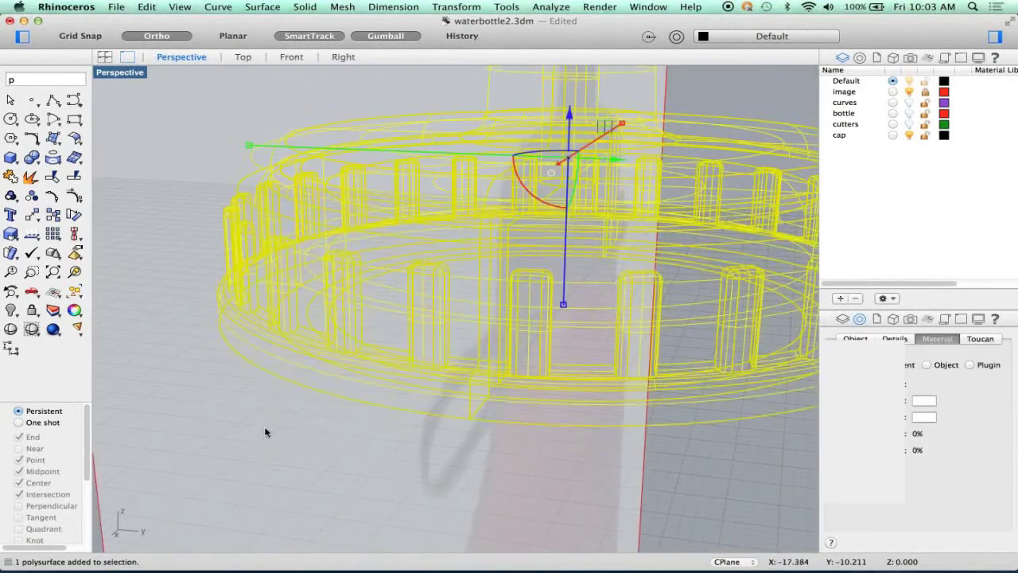
left_click(266, 432)
scroll(269, 428, "down", 4)
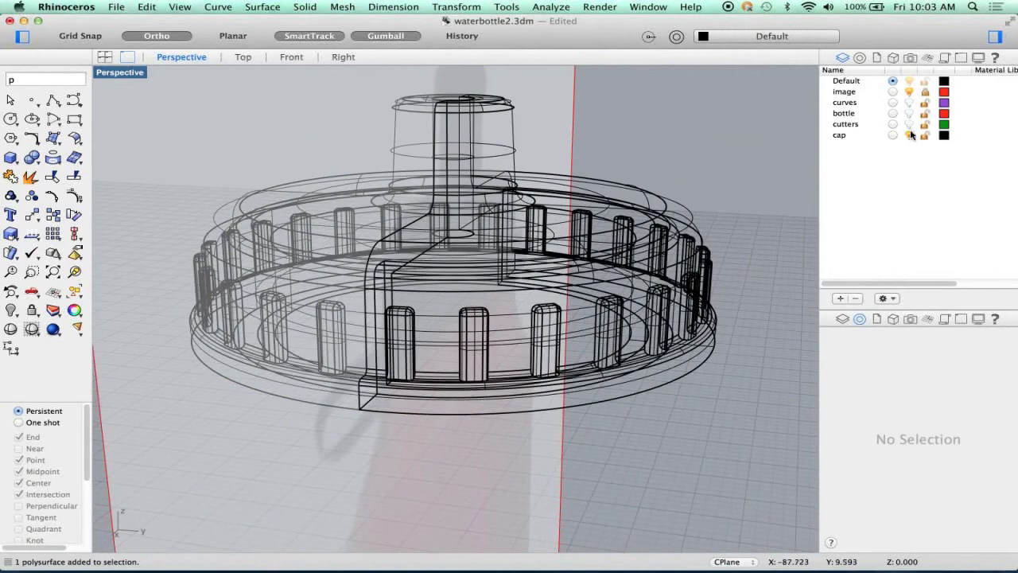
- Show the bottle layer and return the Perspective view to Shaded display with the cap and bottle in view
left_click(910, 113)
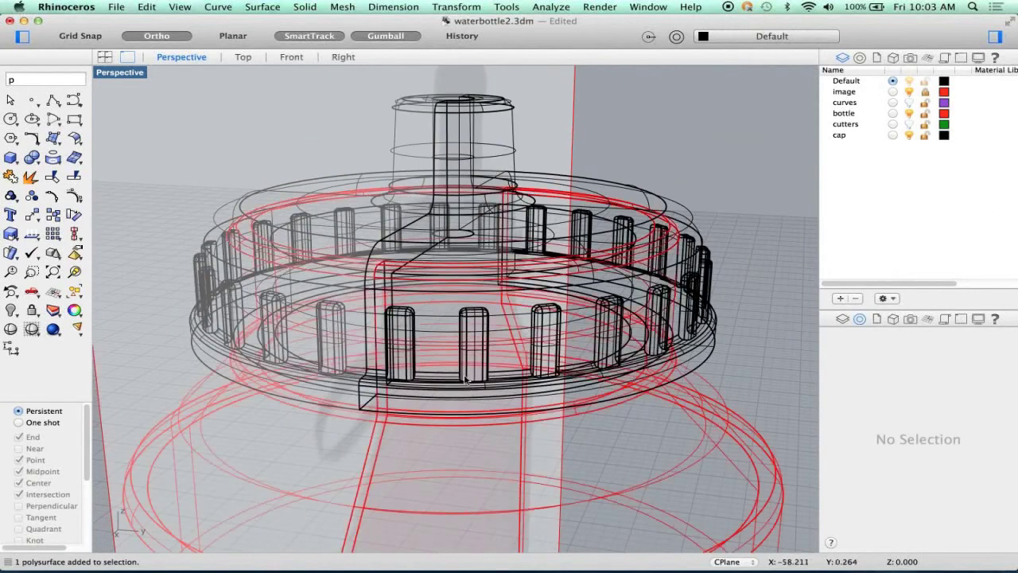
scroll(465, 380, "down", 5)
left_click(119, 72)
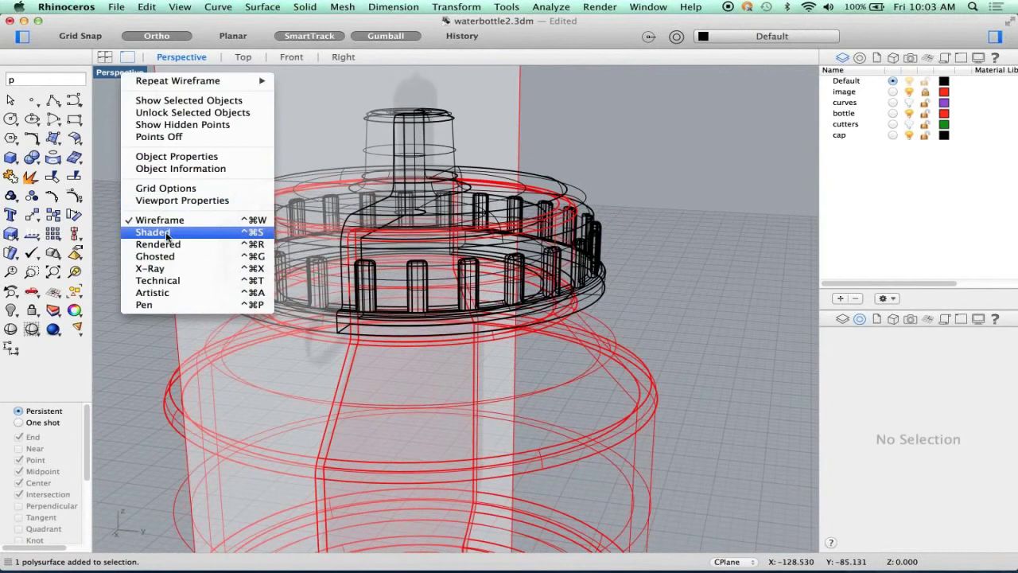
scroll(471, 261, "down", 4)
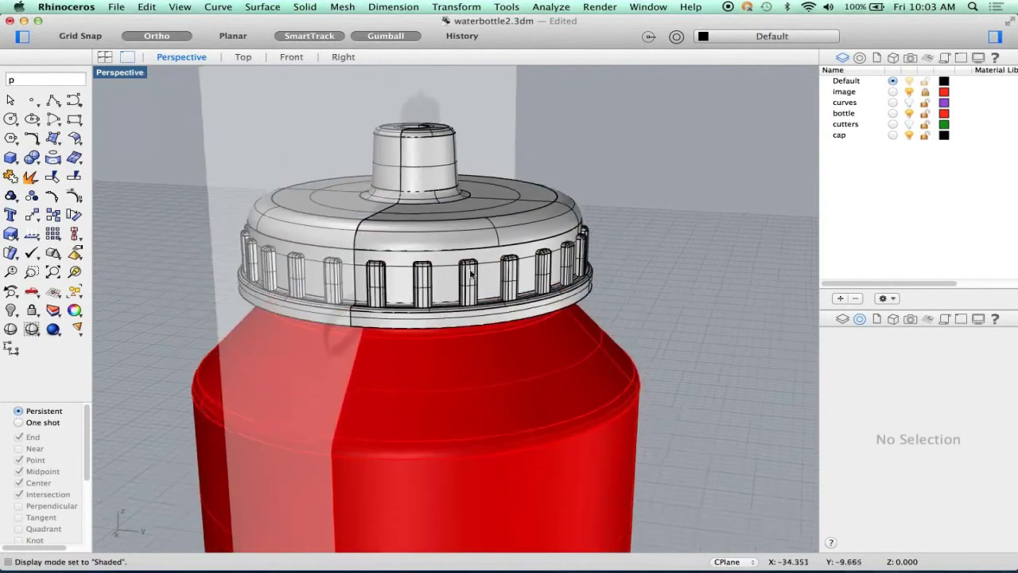
mouse_move(483, 255)
right_mouse_down("shift")
mouse_move(515, 228)
mouse_move(506, 198)
right_mouse_up("shift")
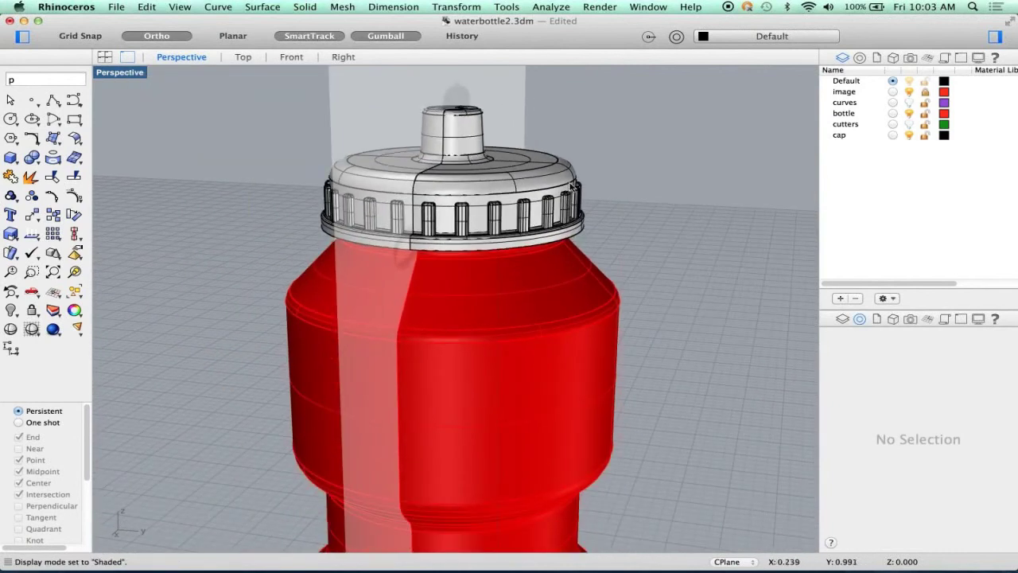
- Lighten the cap layer's color slightly to a near-black grey and deselect the cap
left_click(560, 196)
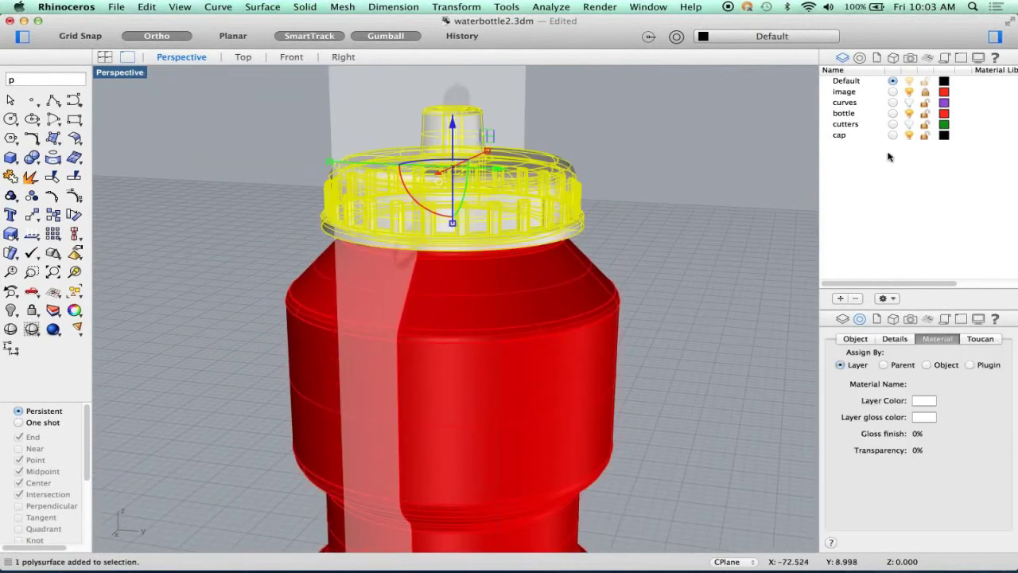
right_click(839, 138)
left_click(945, 136)
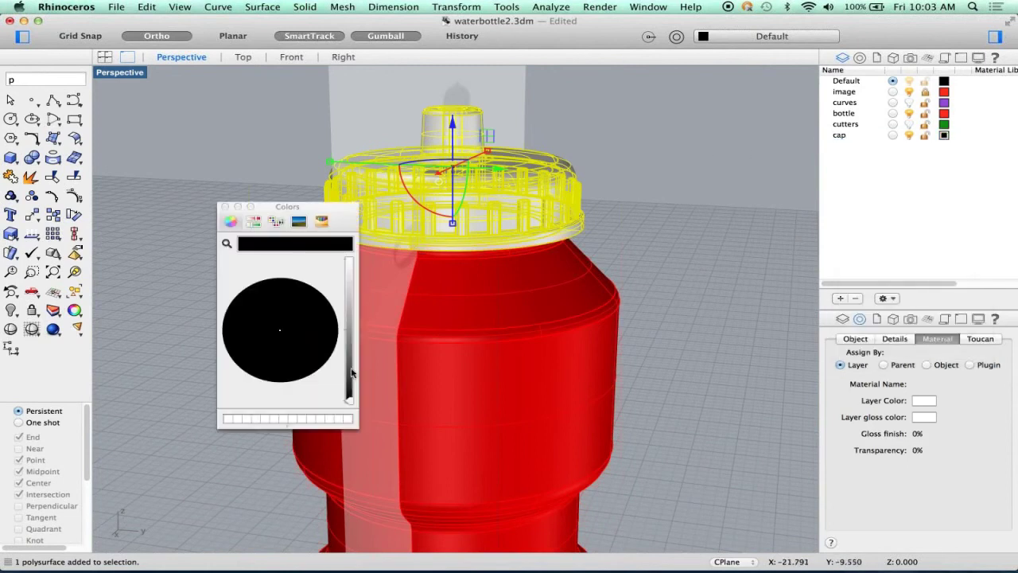
left_click_drag(351, 373, 350, 395)
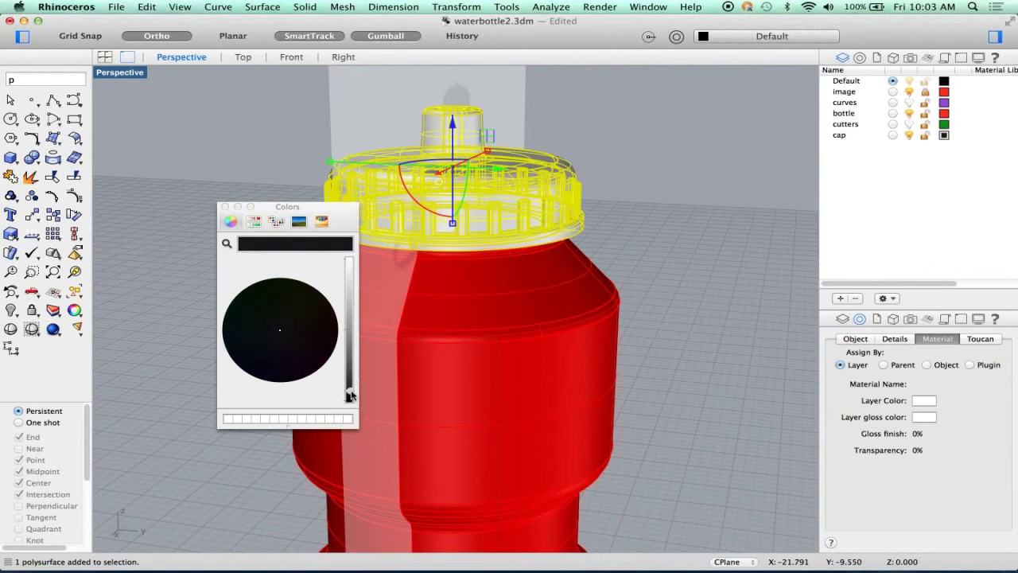
left_click(632, 242)
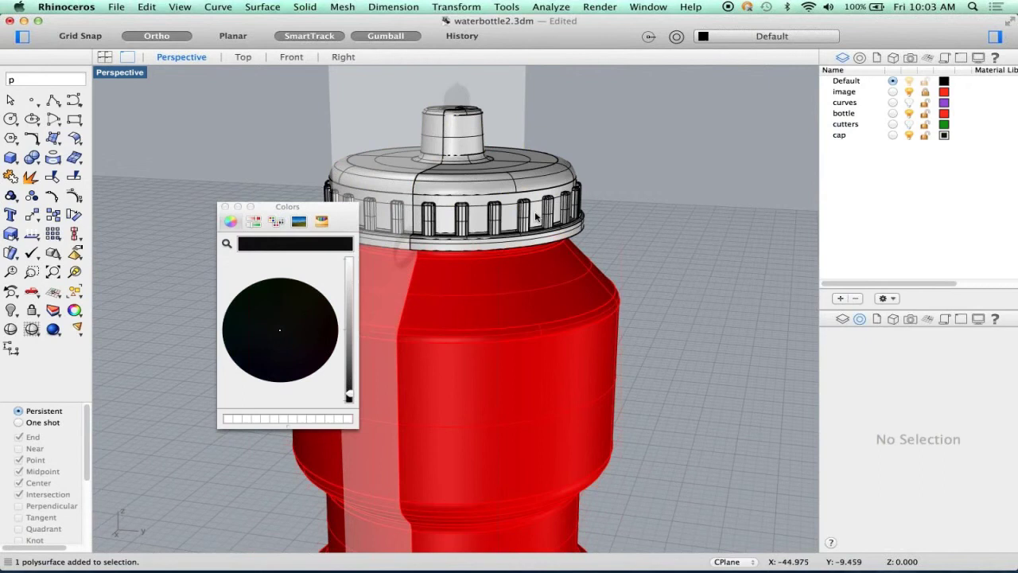
- Move the ribbed cap object onto the cap layer, clear the selection, and close the color picker
left_click(578, 208)
right_click(842, 136)
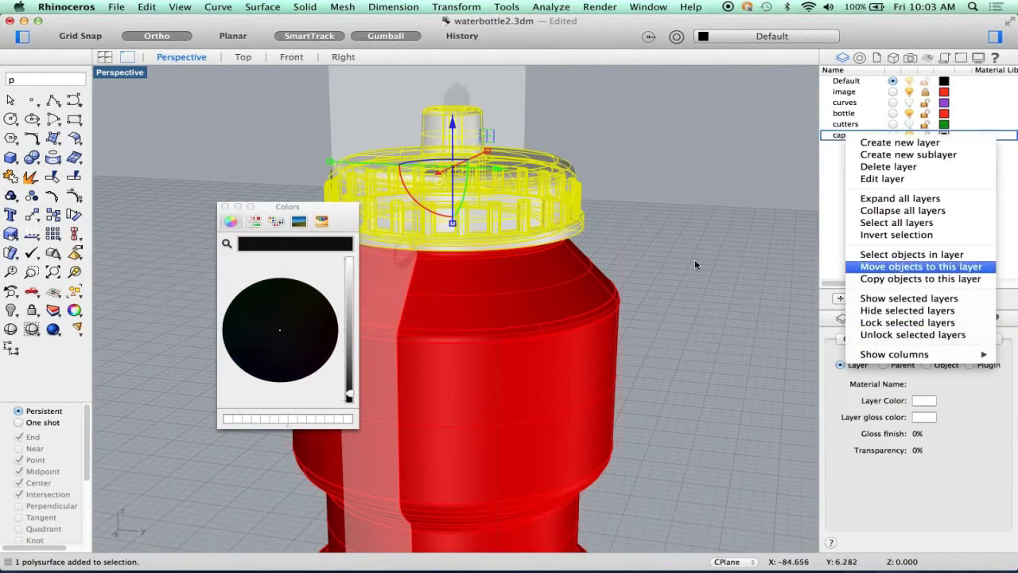
key("Return")
left_click(656, 254)
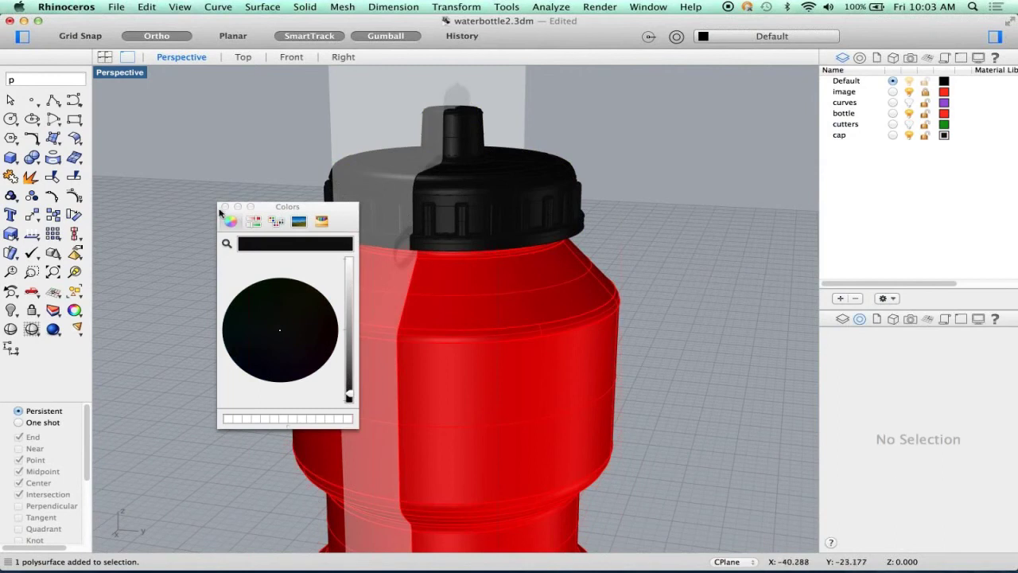
left_click(225, 207)
- Hide the image layer and view the whole bottle with its cap from several angles
scroll(750, 174, "down", 2)
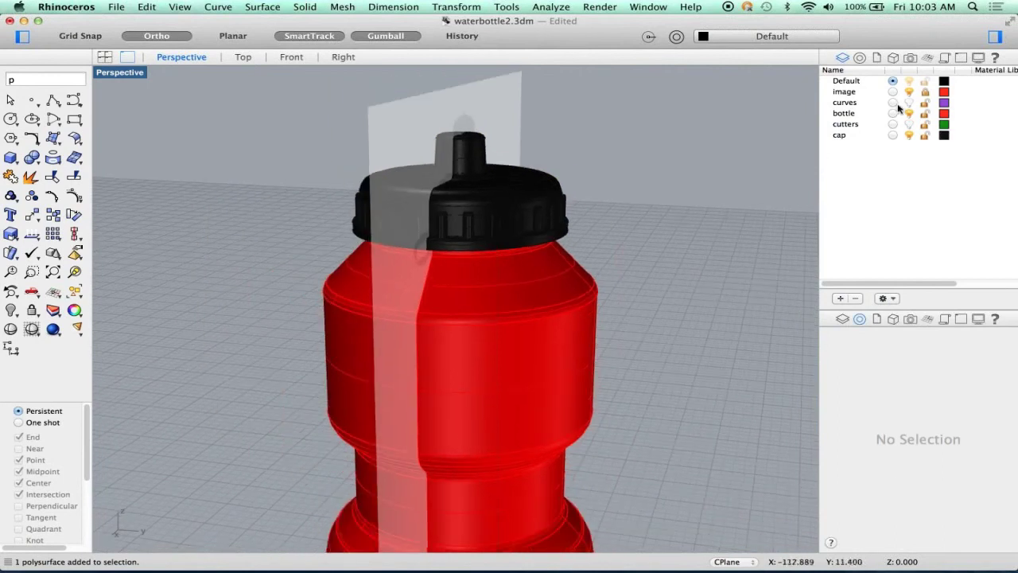
left_click(910, 91)
scroll(611, 350, "up", 2)
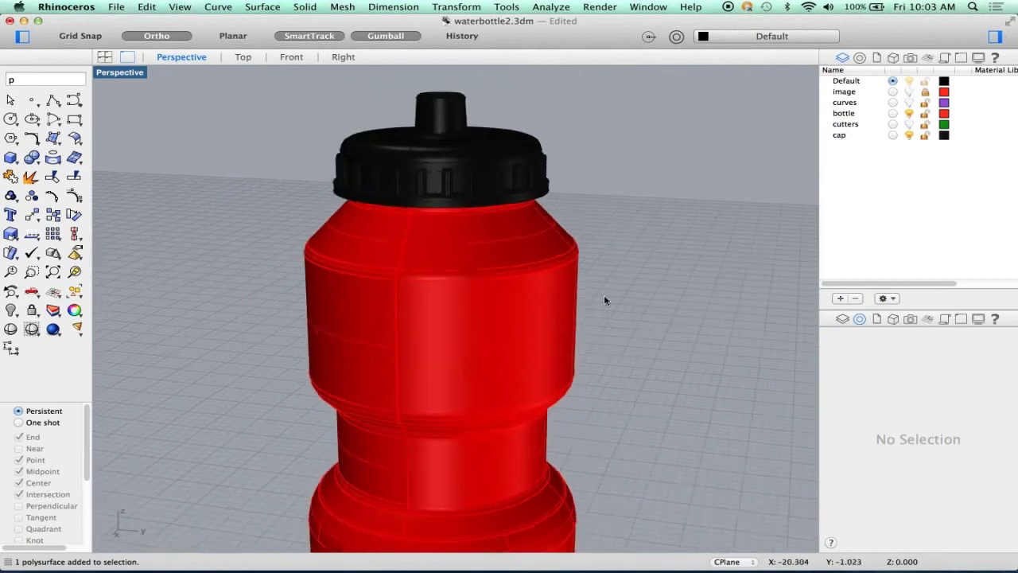
scroll(604, 294, "down", 4)
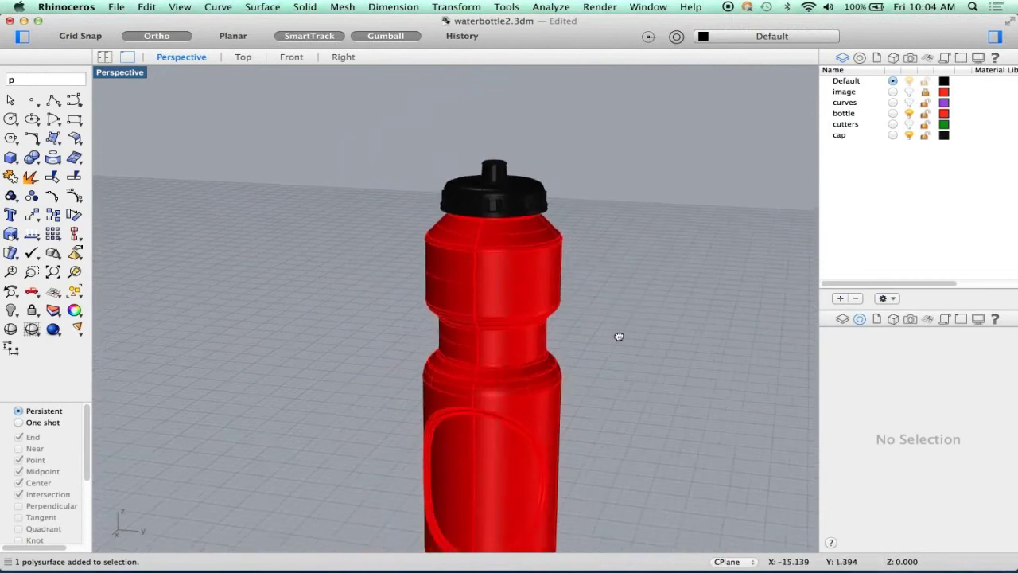
right_click_drag(619, 336, 432, 159)
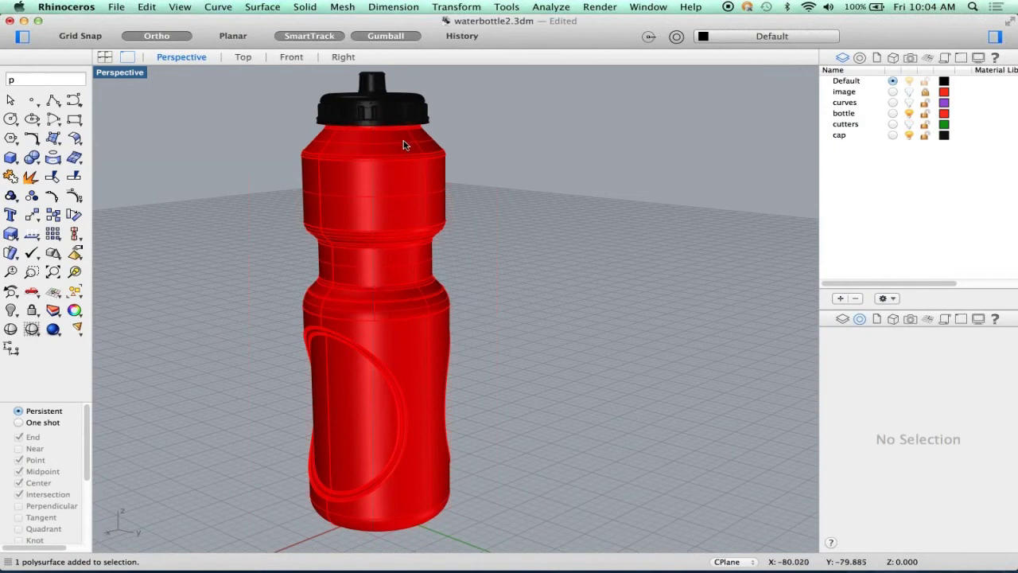
right_click_drag(416, 248, 370, 172)
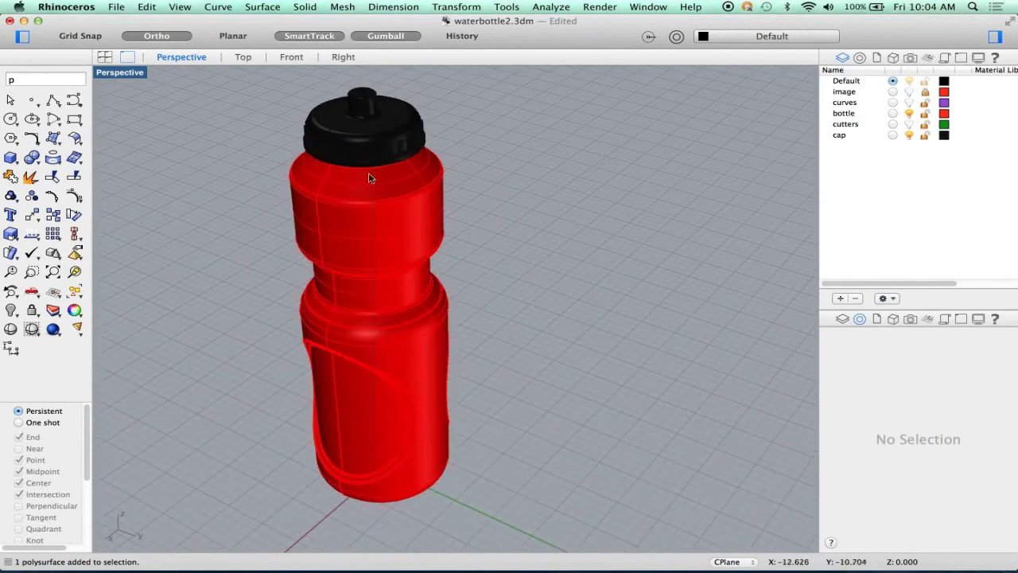
right_click_drag(483, 413, 469, 388)
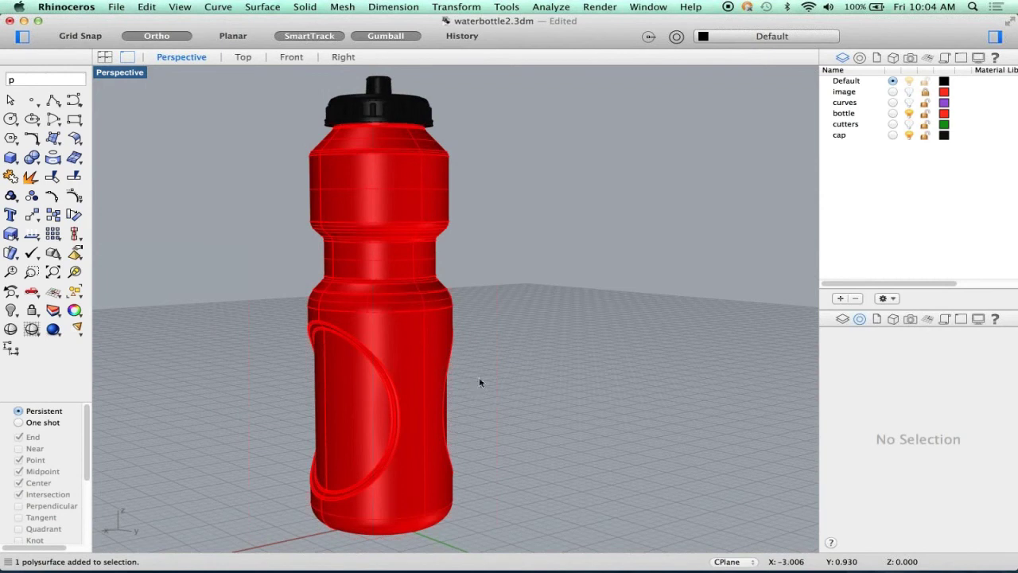
left_click(417, 195)
left_click(547, 8)
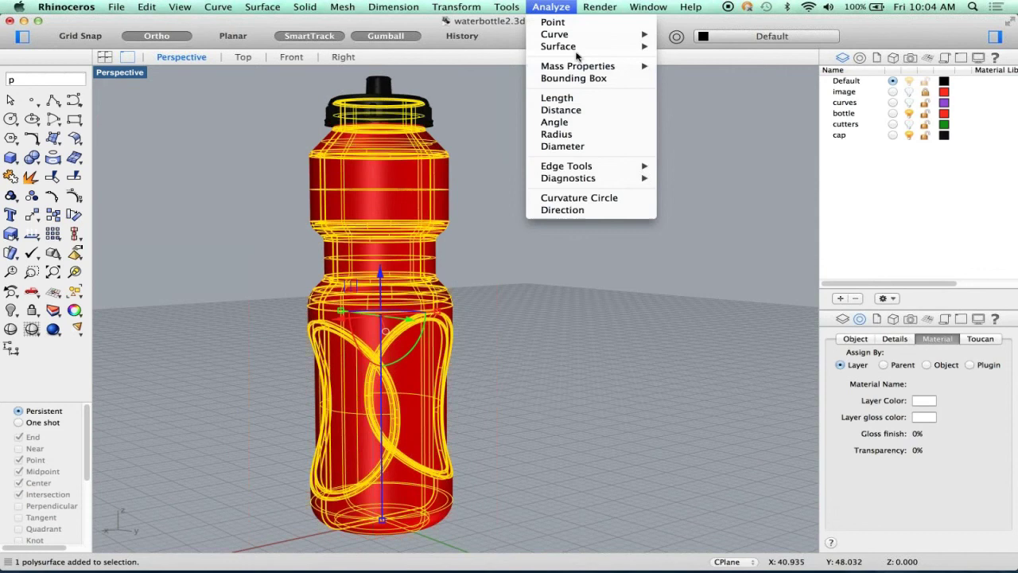
mouse_move(578, 70)
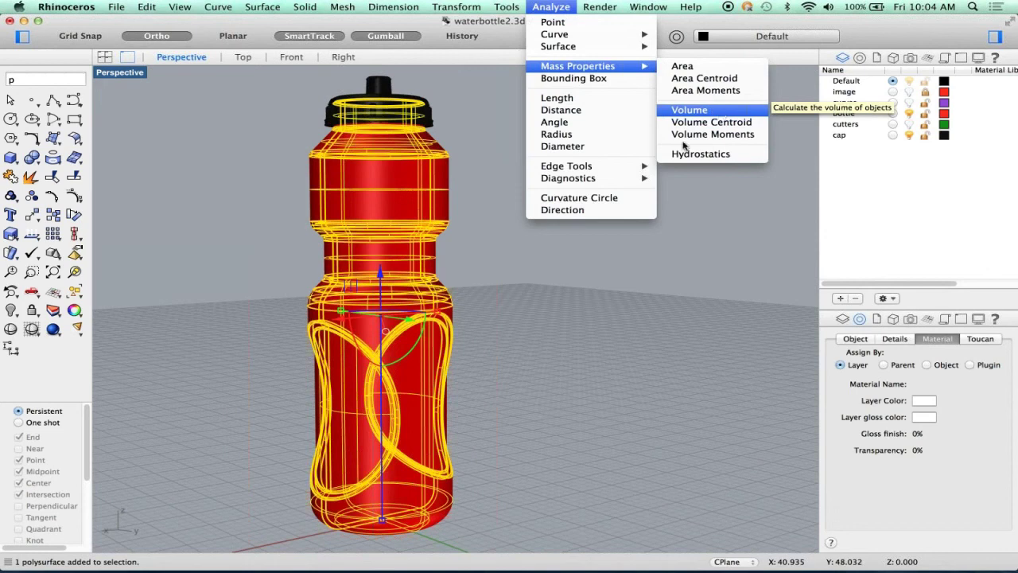
left_click(506, 299)
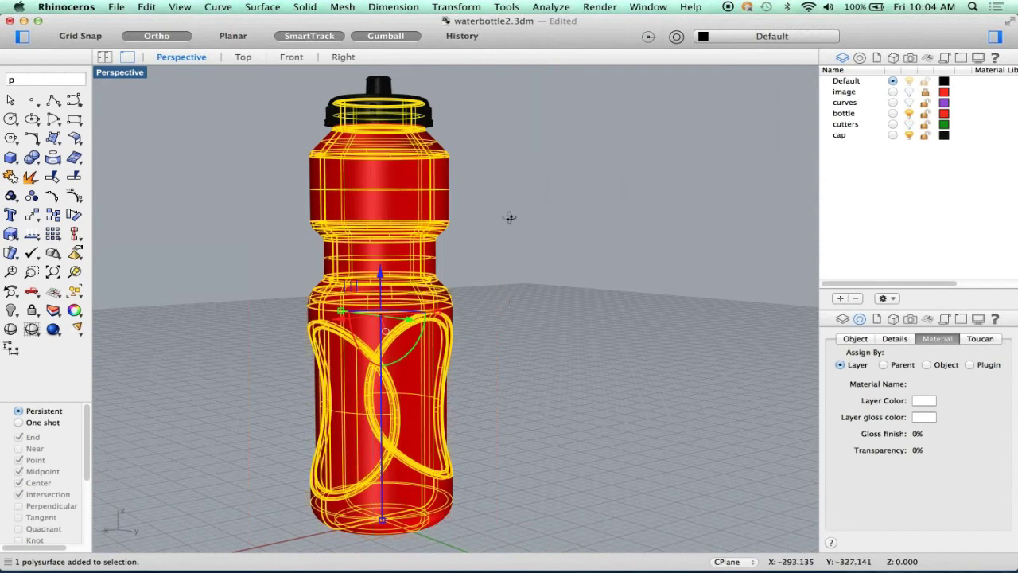
right_click_drag(509, 218, 517, 248)
key("Escape")
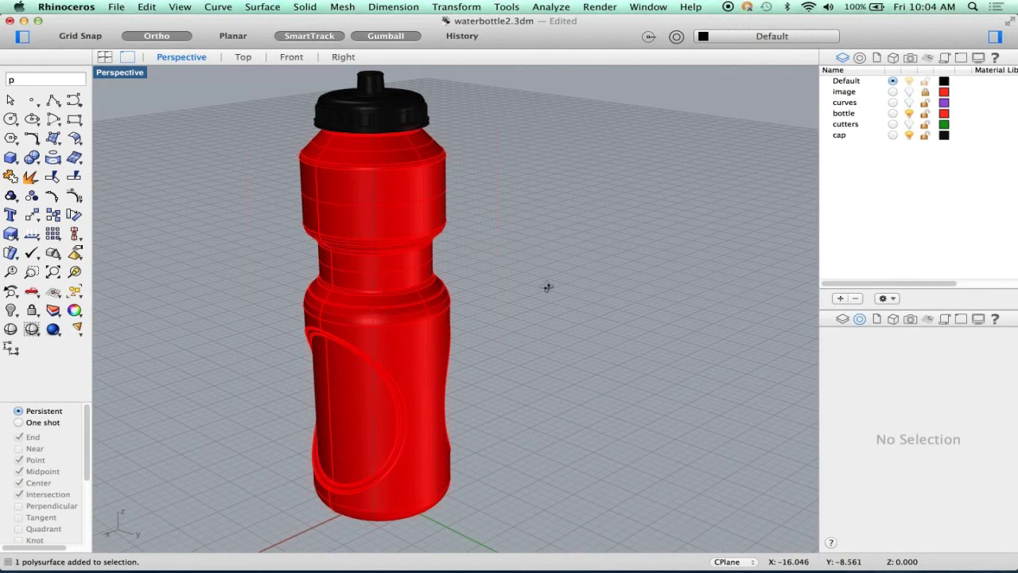
- Switch the Perspective view of the full bottle to Rendered display
mouse_move(548, 287)
right_mouse_down()
mouse_move(551, 235)
mouse_move(553, 274)
right_mouse_up()
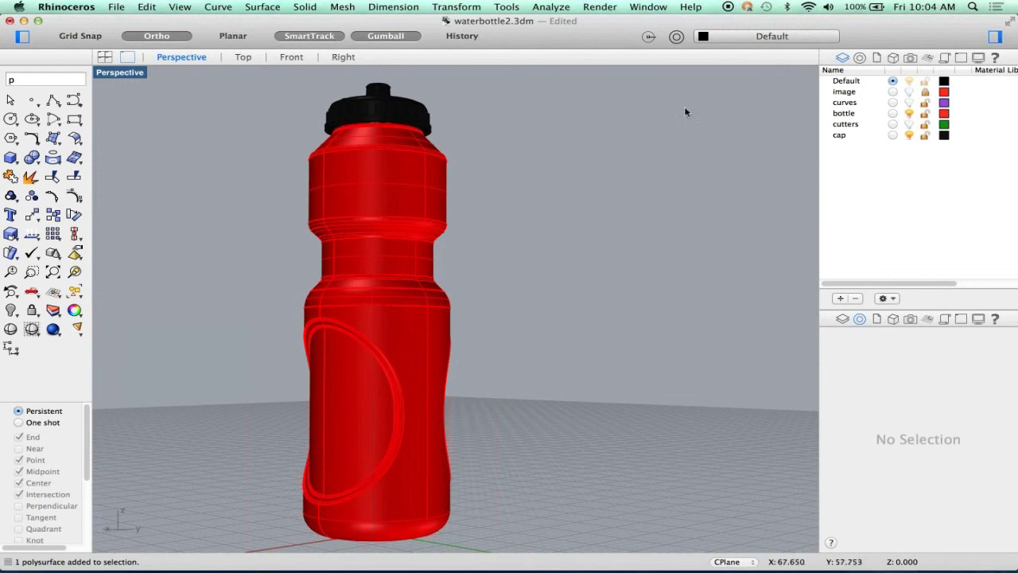
mouse_move(482, 277)
right_mouse_down()
mouse_move(504, 297)
mouse_move(530, 296)
mouse_move(491, 326)
mouse_move(475, 302)
mouse_move(478, 278)
right_mouse_up()
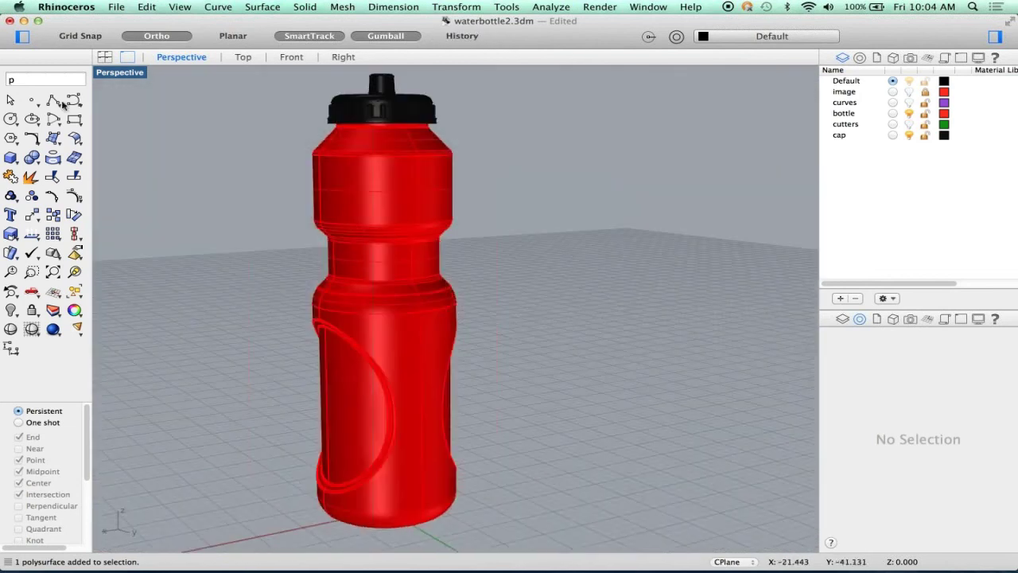
left_click(113, 73)
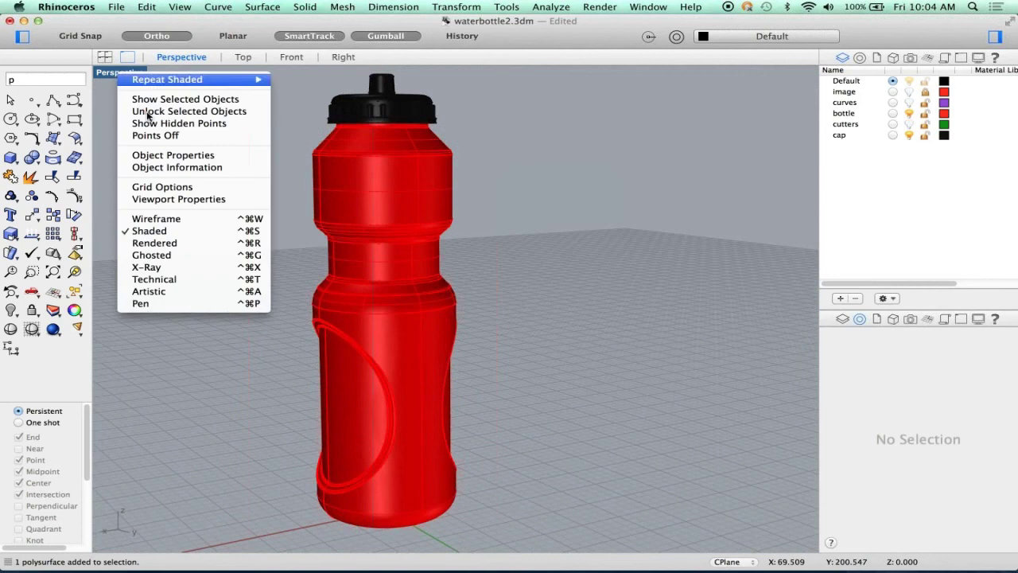
left_click(160, 248)
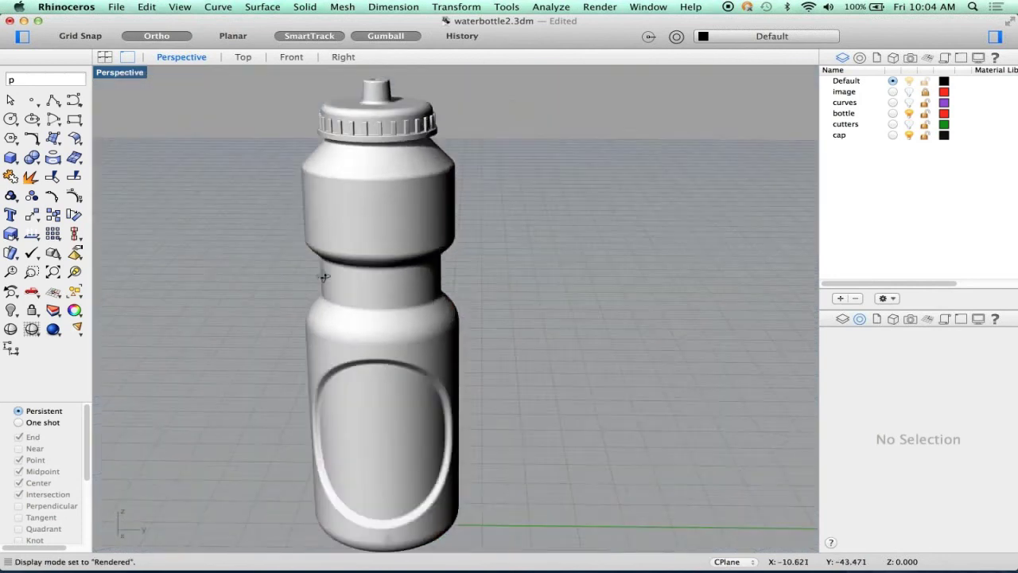